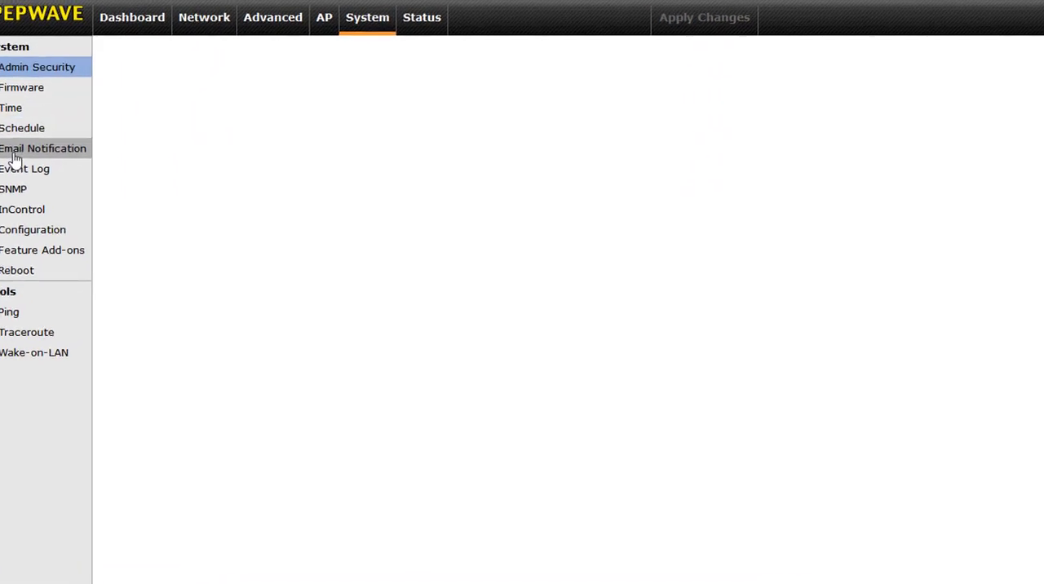
Open the email notification settings, enable email notification and set the SMTP server to smtp.gmail.com.
{"action": "left_click", "coordinate": [14, 155]}
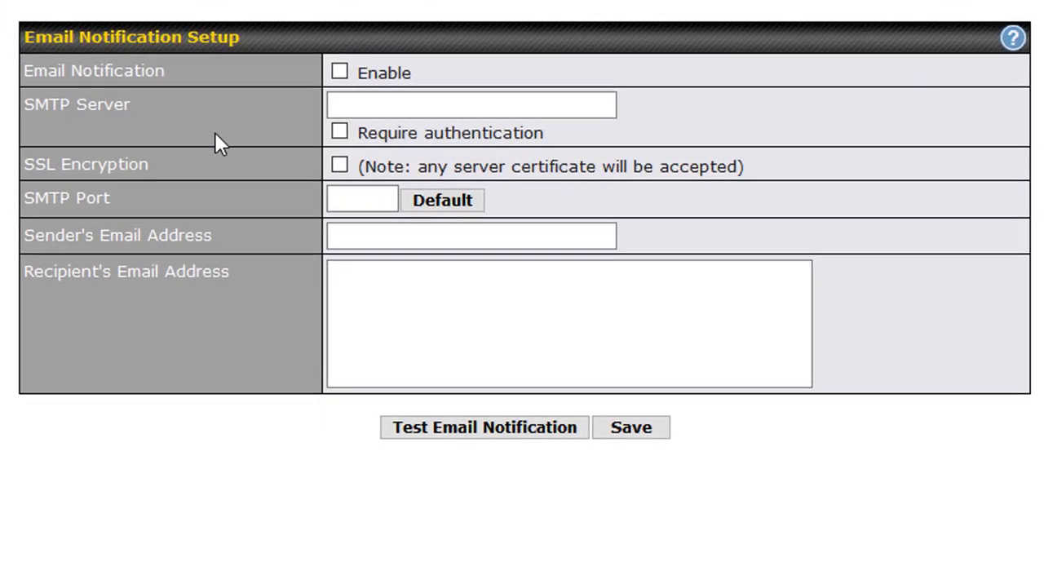
{"action": "left_click", "coordinate": [340, 72]}
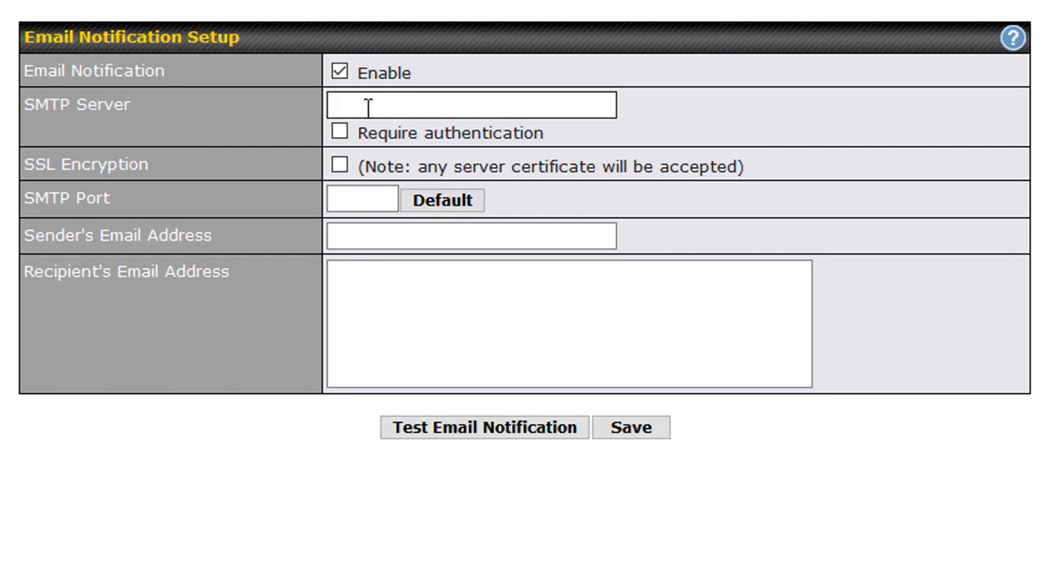
{"action": "type", "text": "smtp"}
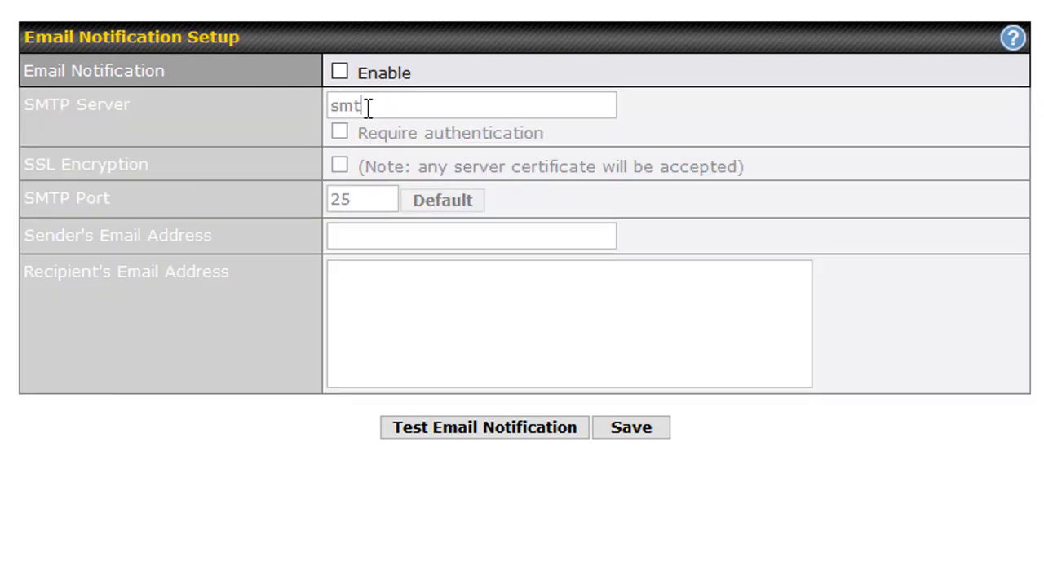
{"action": "type", "text": ".gmail.co"}
{"action": "type", "text": "m"}
Require authentication for the SMTP server, turn on SSL encryption and make sure email notification is enabled.
{"action": "key", "text": "Tab"}
{"action": "key", "text": "space"}
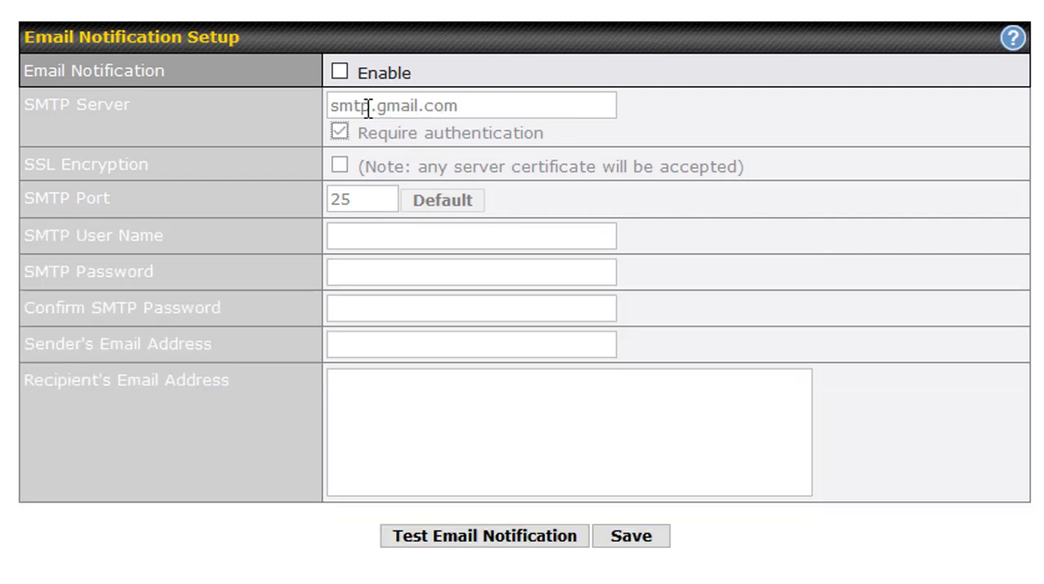
{"action": "key", "text": "Tab"}
{"action": "key", "text": "space"}
{"action": "left_click", "coordinate": [347, 74]}
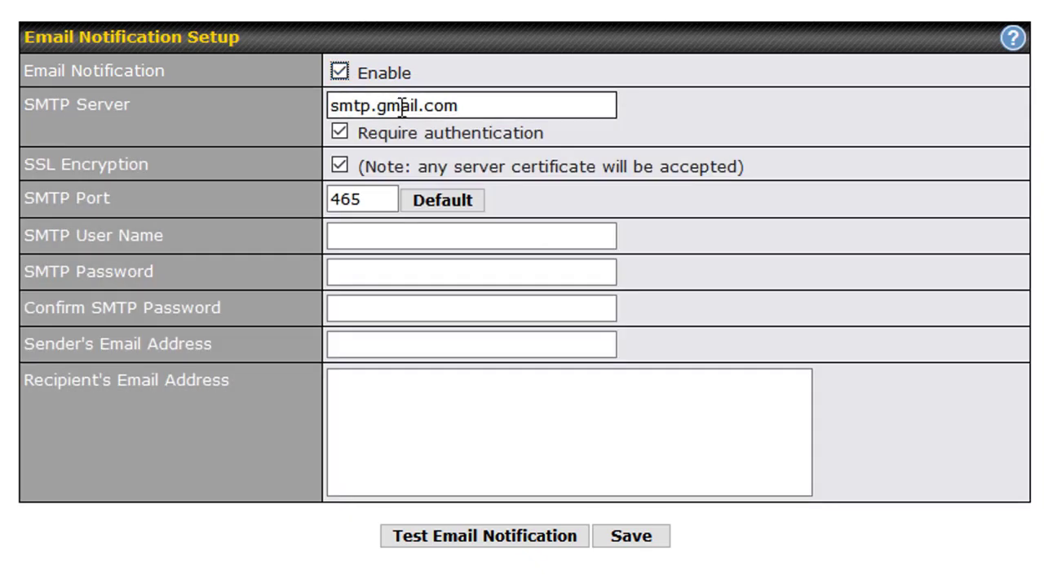
{"action": "key", "text": "Tab"}
{"action": "key", "text": "Tab"}
{"action": "key", "text": "Tab"}
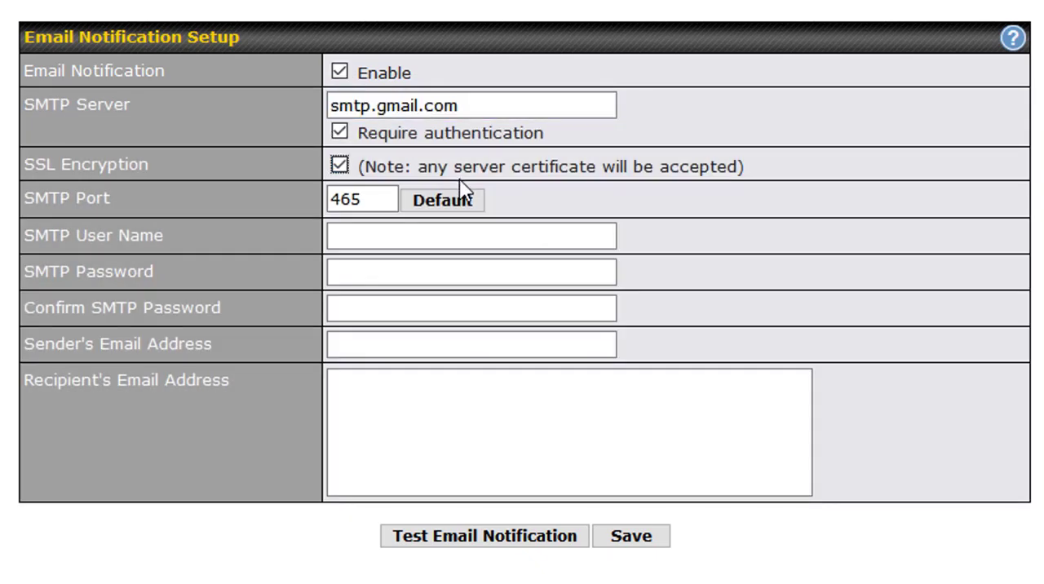
Enter the company's Gmail address as the SMTP user name.
{"action": "left_click", "coordinate": [381, 237]}
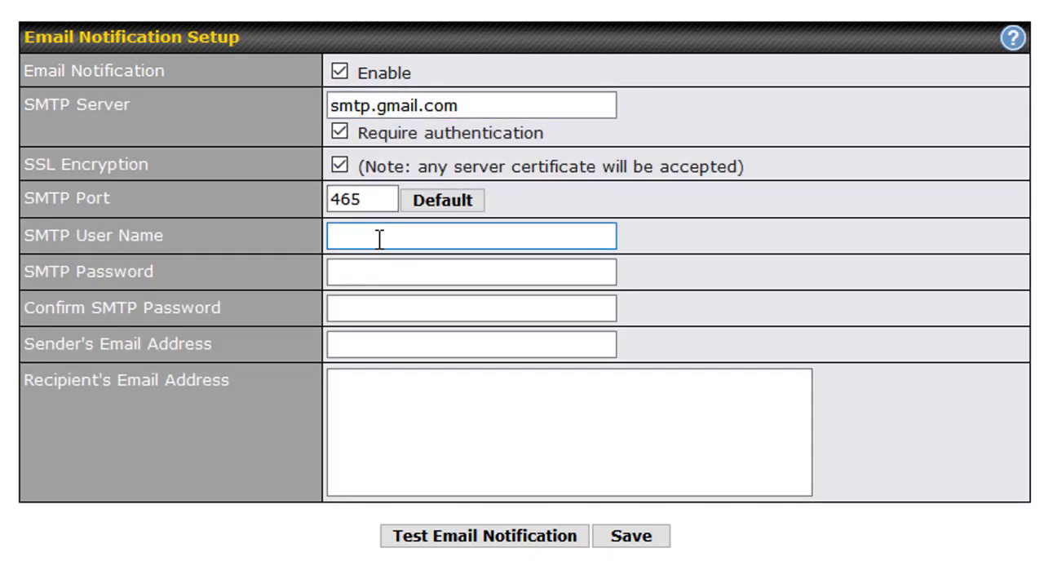
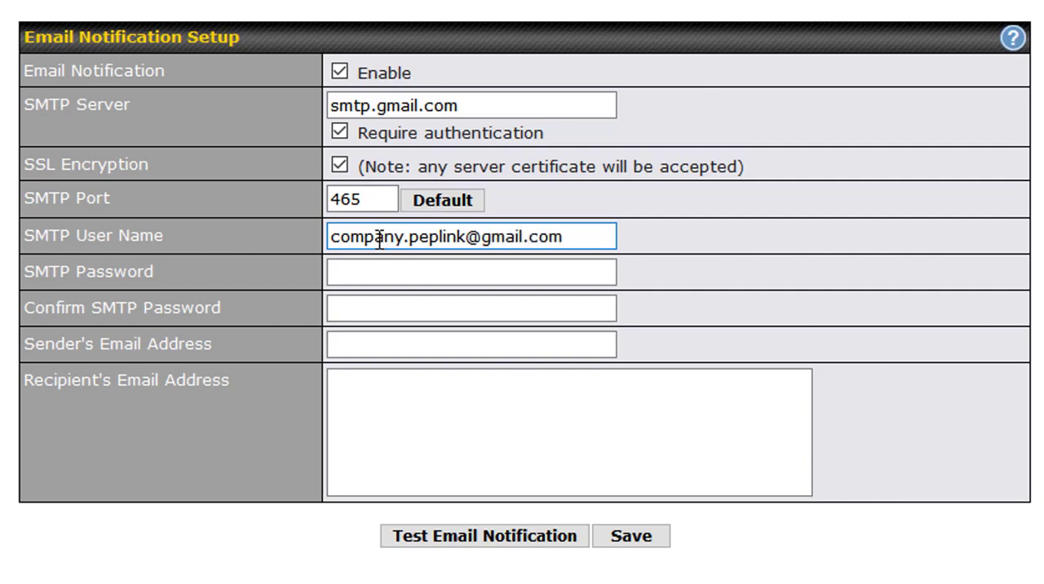
{"action": "key", "text": "Tab"}
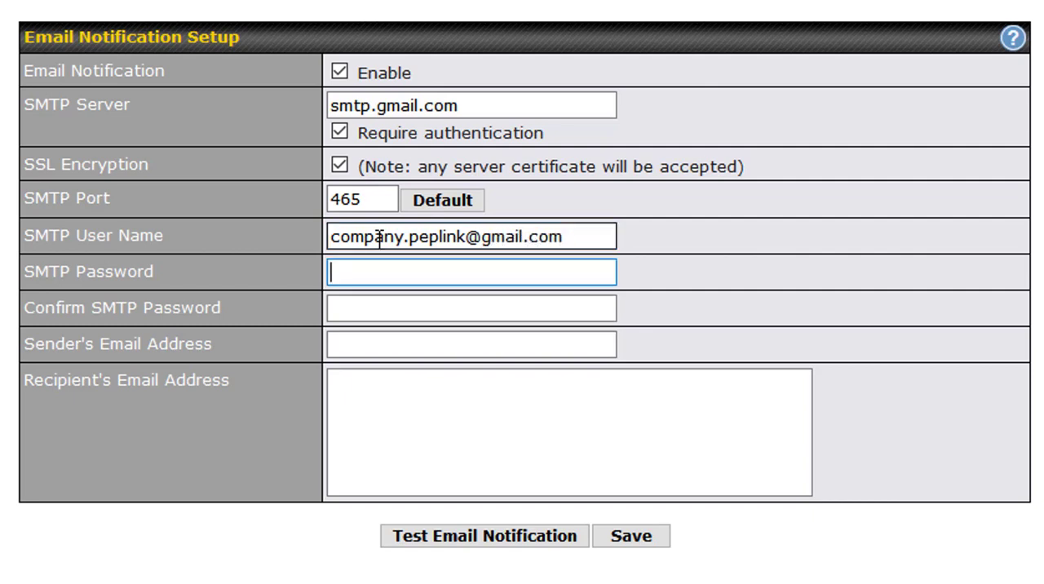
Enter the SMTP password and repeat it in the Confirm SMTP Password field.
{"action": "type", "text": "*********"}
{"action": "key", "text": "Tab"}
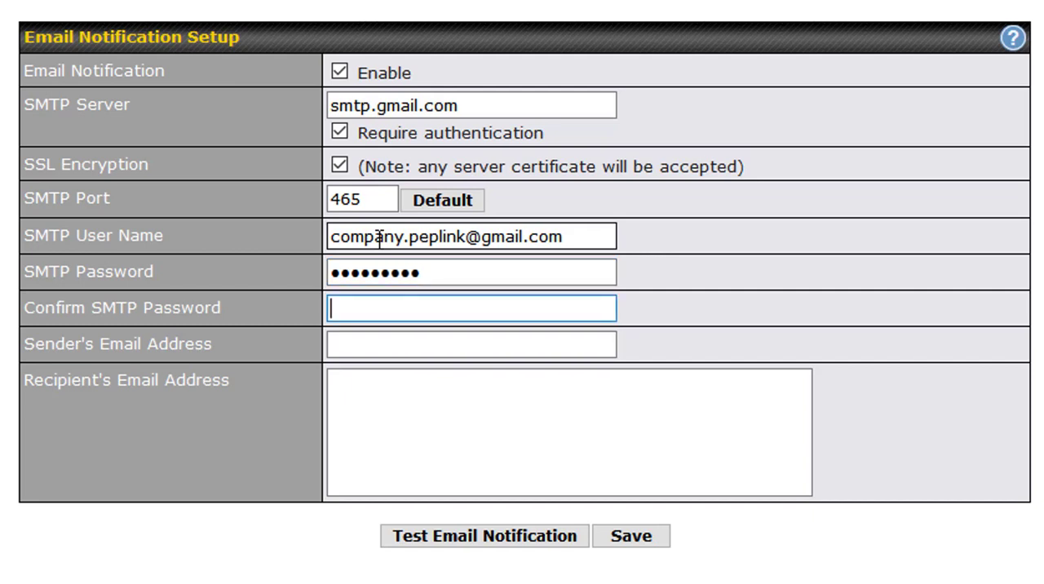
{"action": "type", "text": "*********"}
{"action": "key", "text": "Tab"}
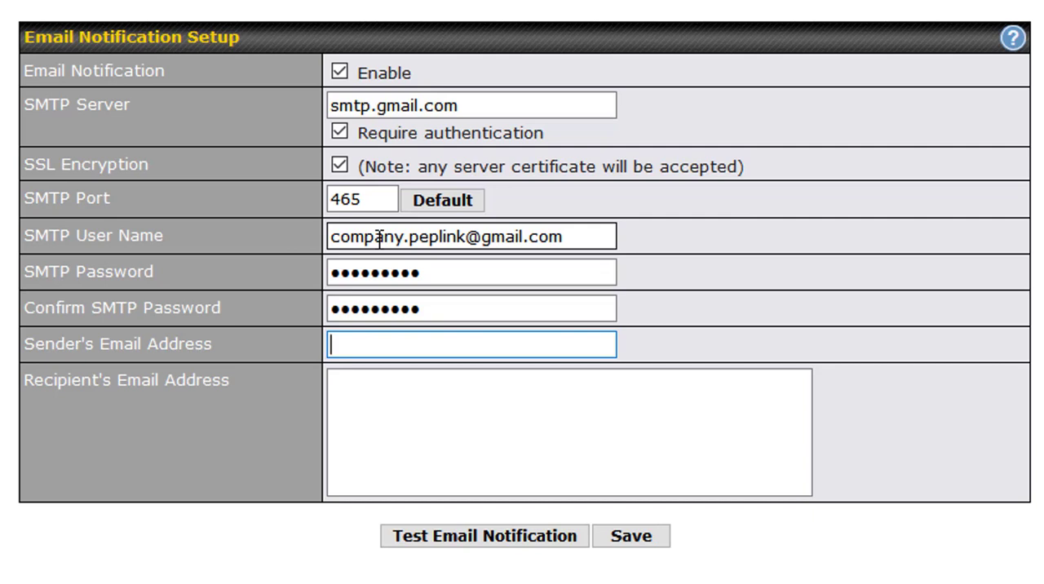
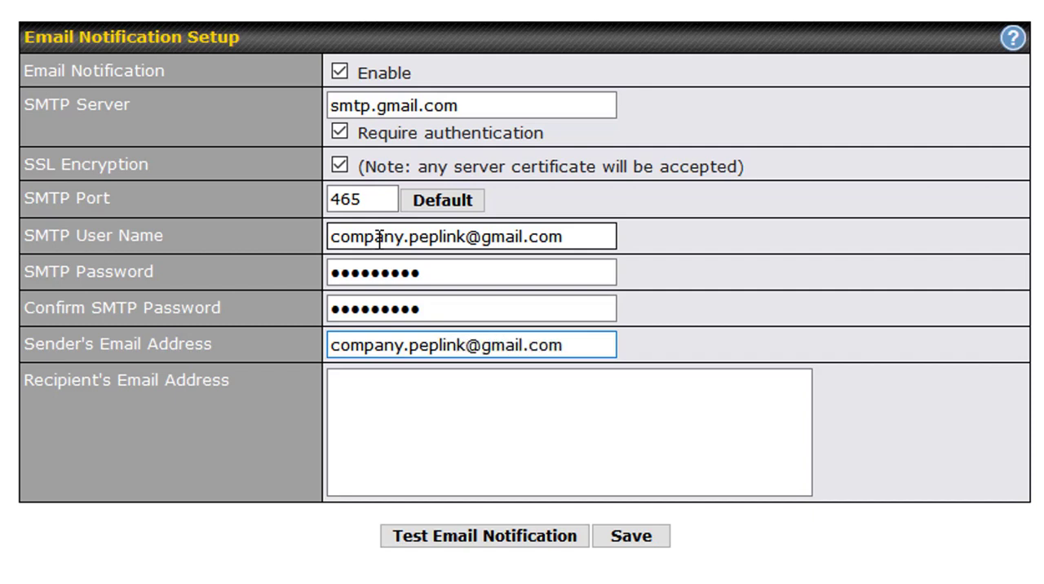
Enter the company's Gmail address as the recipient's email address, and save and apply the email notification settings.
{"action": "key", "text": "Tab"}
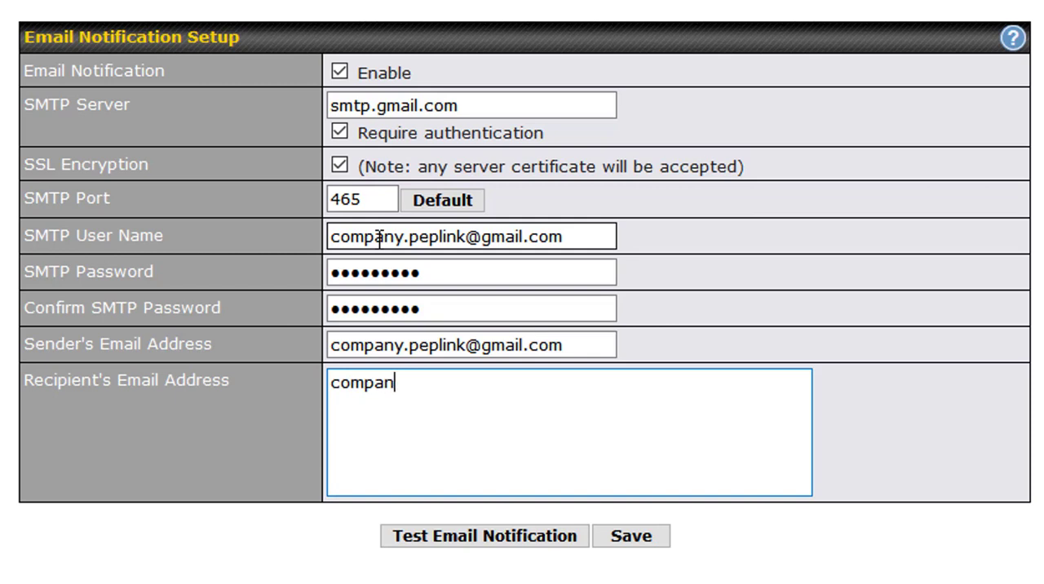
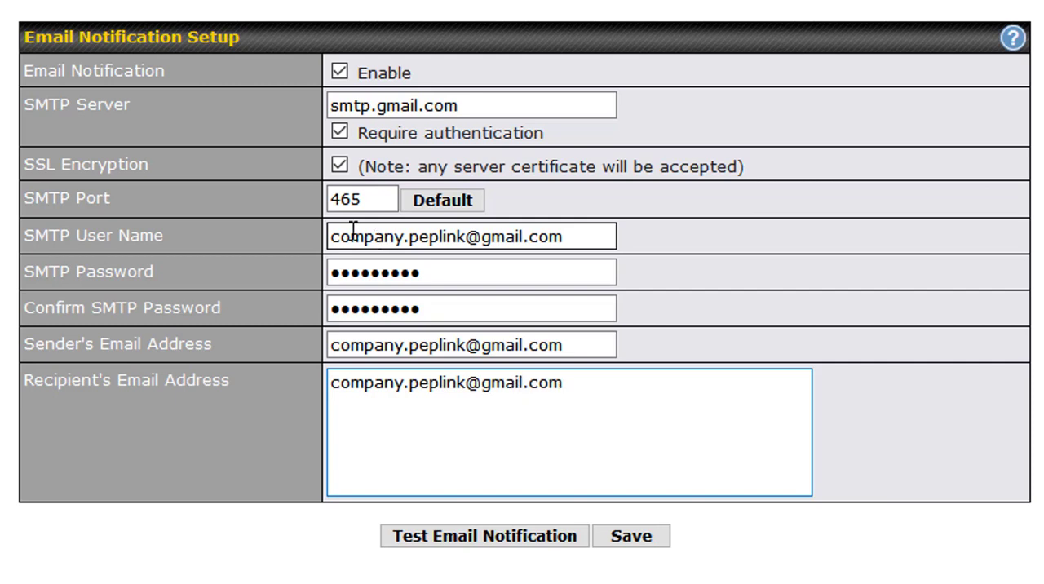
{"action": "left_click", "coordinate": [644, 539]}
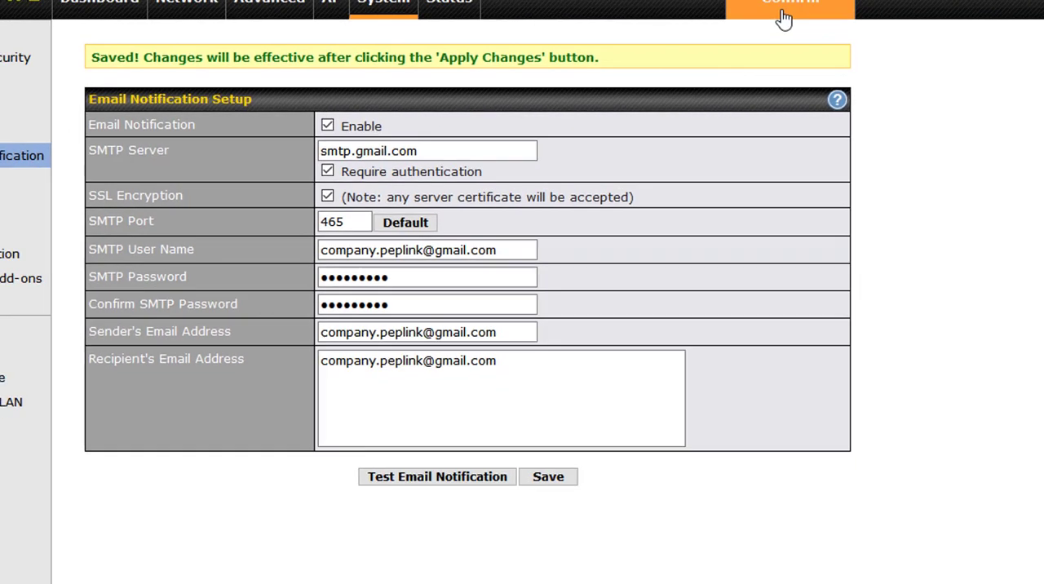
{"action": "left_click", "coordinate": [784, 14]}
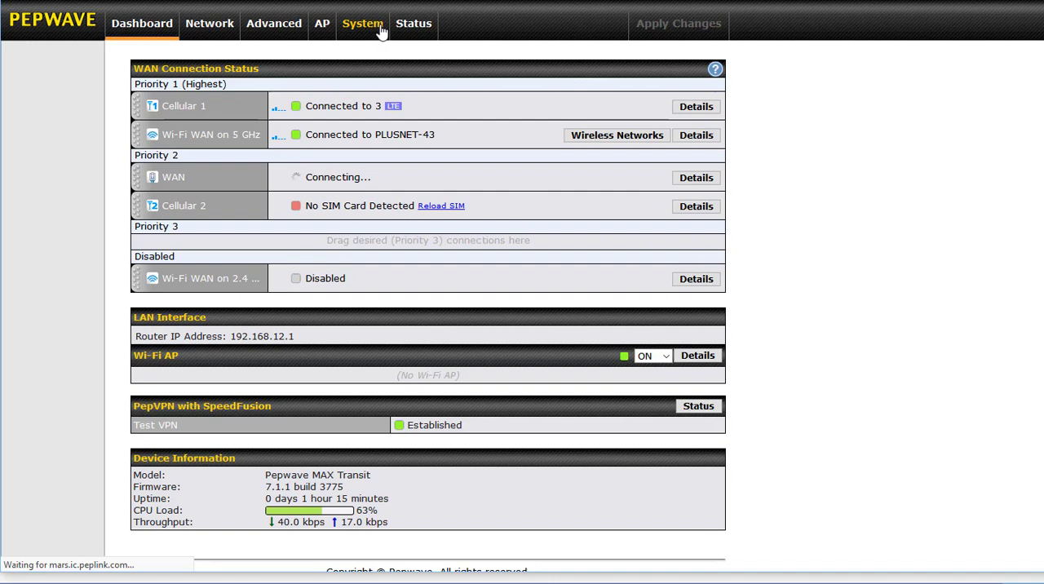
Send a test email notification from the email notification settings and review the test result log.
{"action": "left_click", "coordinate": [381, 31]}
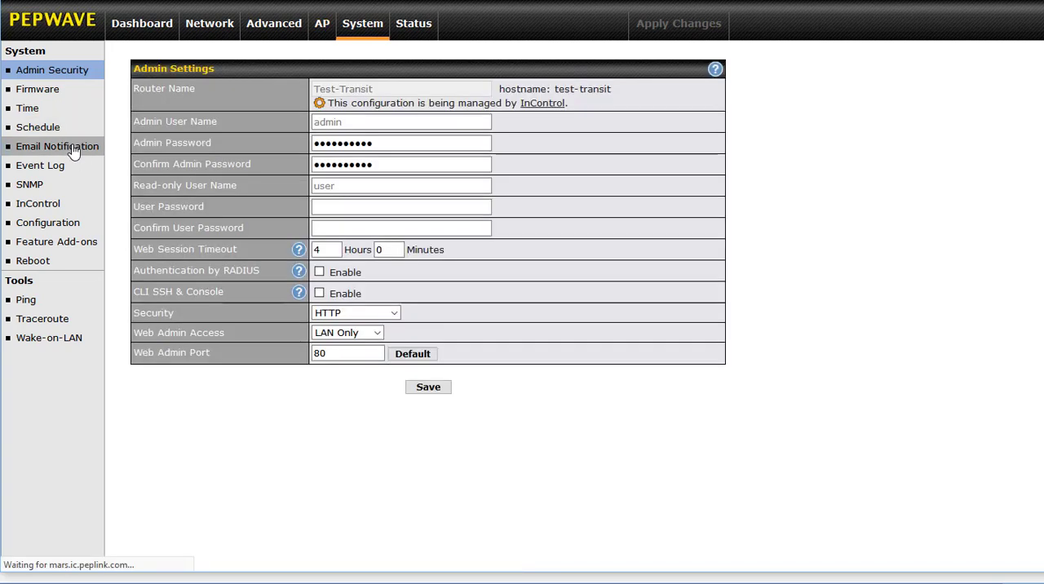
{"action": "left_click", "coordinate": [74, 151]}
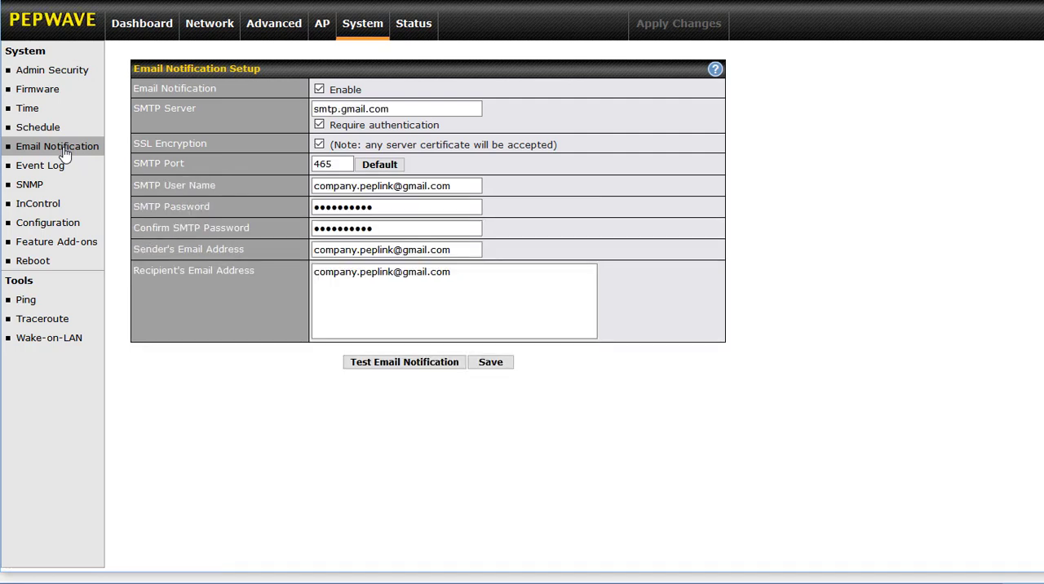
{"action": "left_click", "coordinate": [435, 368]}
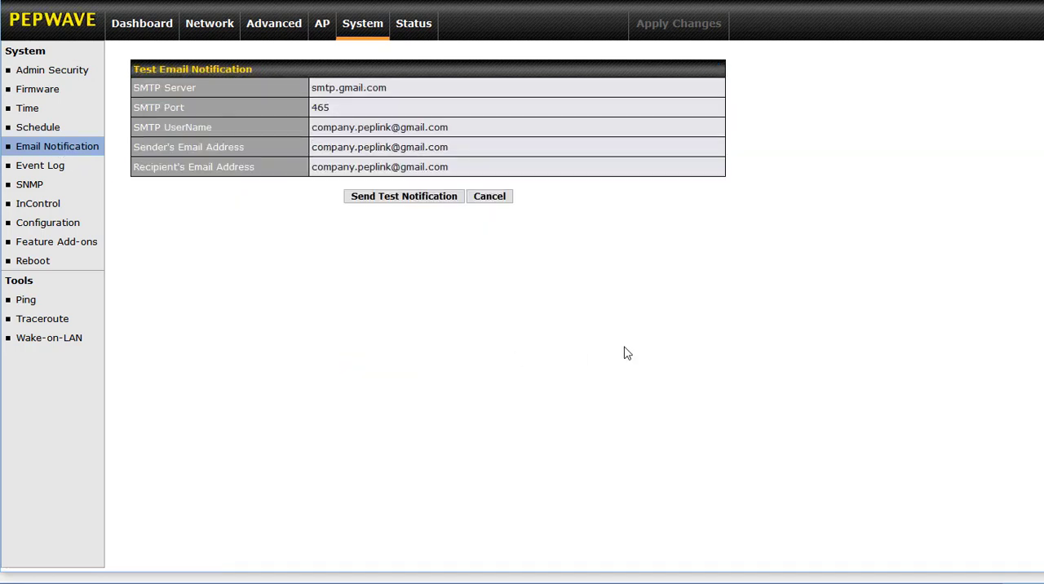
{"action": "left_click", "coordinate": [397, 199]}
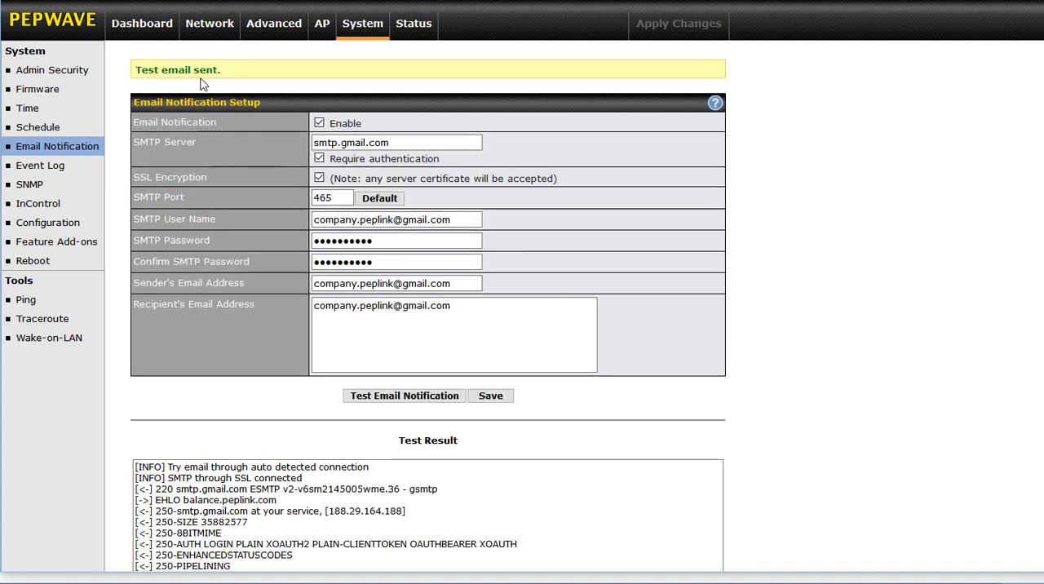
{"action": "scroll", "coordinate": [281, 433], "scroll_direction": "down", "scroll_amount": 3}
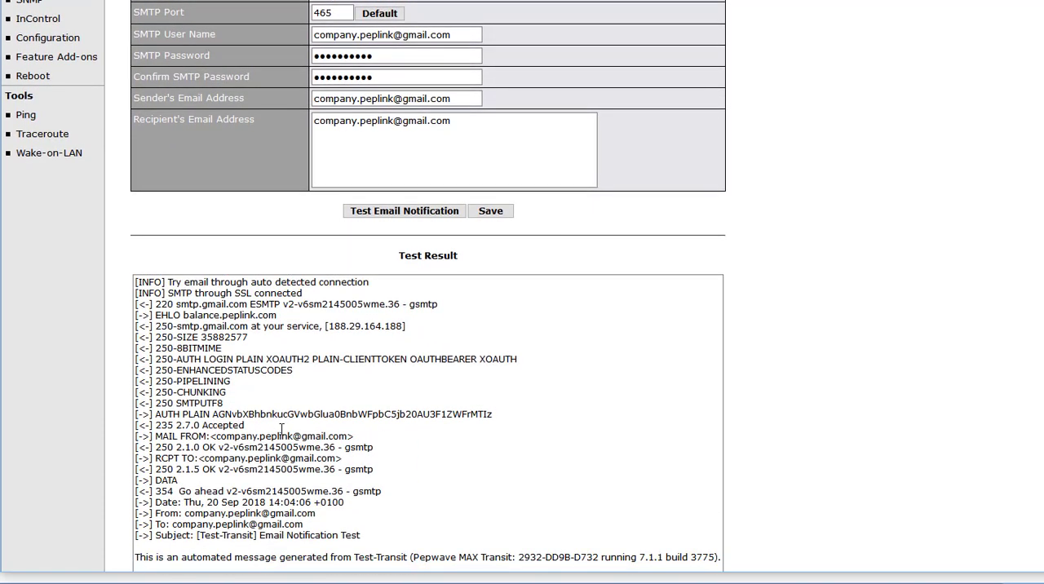
{"action": "scroll", "coordinate": [281, 429], "scroll_direction": "down", "scroll_amount": 1}
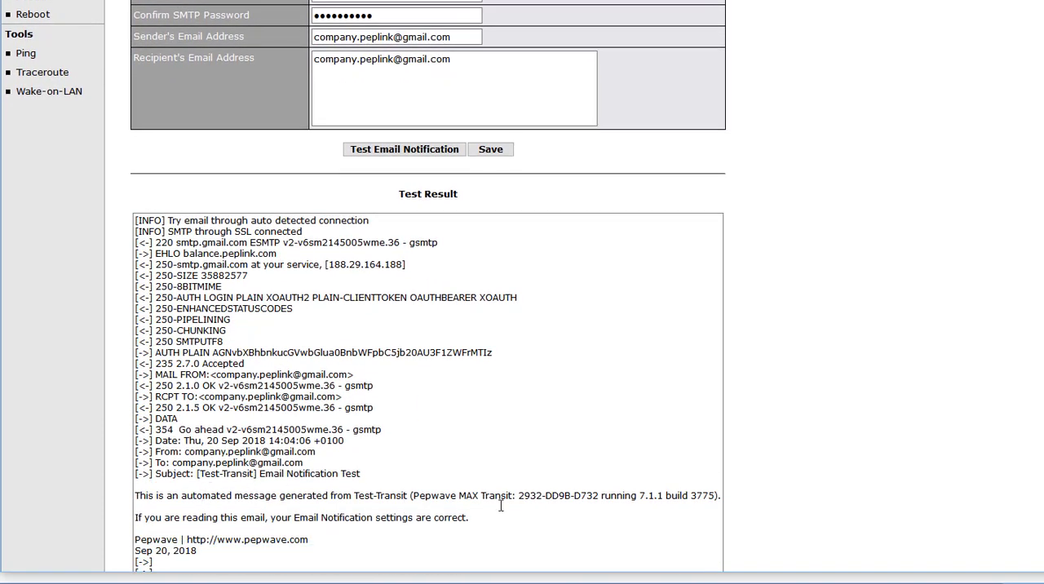
{"action": "scroll", "coordinate": [501, 506], "scroll_direction": "down", "scroll_amount": 1}
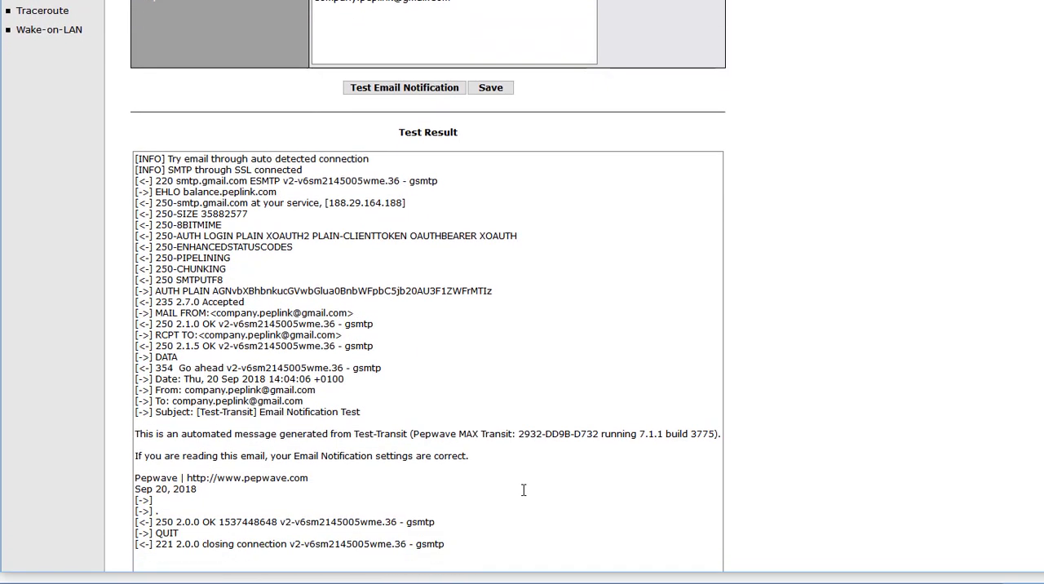
{"action": "scroll", "coordinate": [542, 477], "scroll_direction": "up", "scroll_amount": 5}
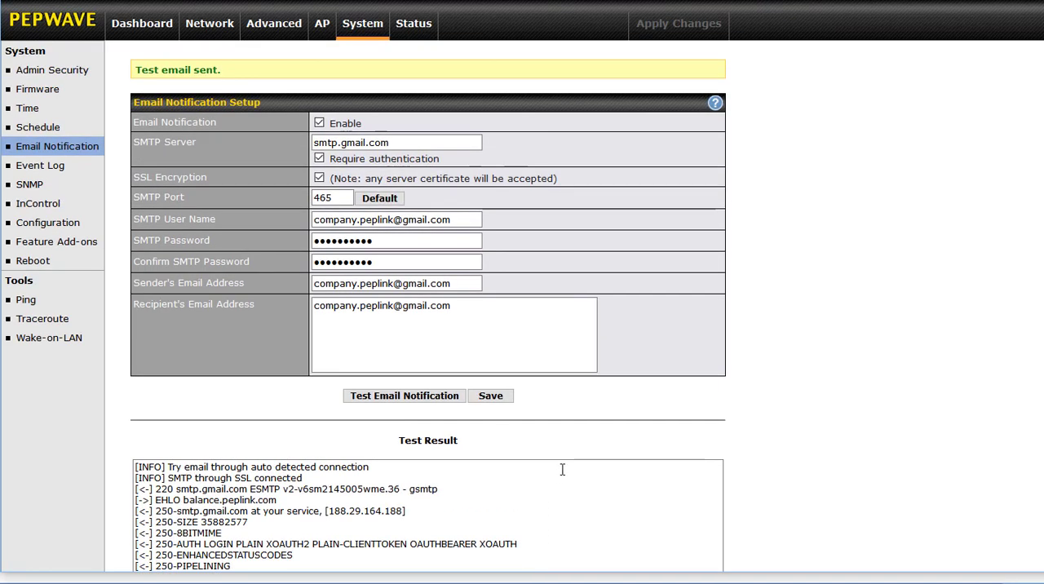
Enable the Bandwidth Allowance Monitor for SIM Card A in the Cellular 1 connection details and accept the data usage disclaimer.
{"action": "left_click", "coordinate": [143, 29]}
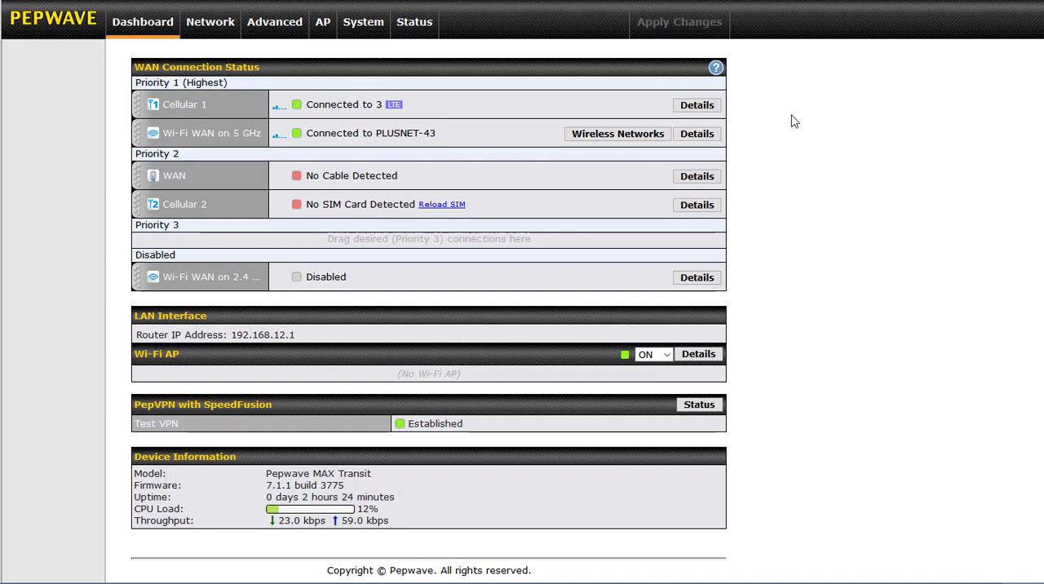
{"action": "left_click", "coordinate": [706, 112]}
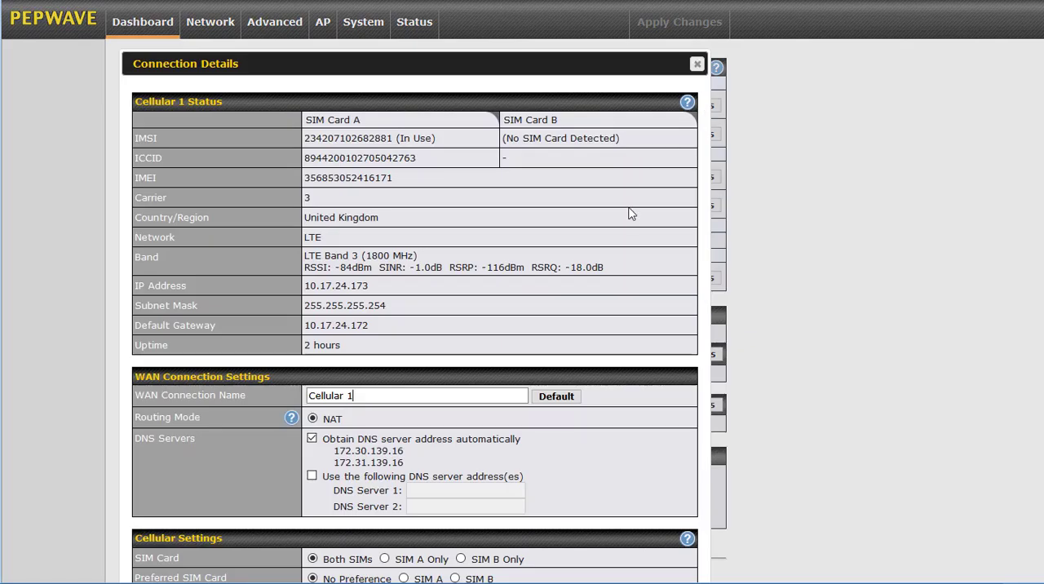
{"action": "scroll", "coordinate": [630, 216], "scroll_direction": "down", "scroll_amount": 5}
{"action": "scroll", "coordinate": [632, 221], "scroll_direction": "down", "scroll_amount": 1}
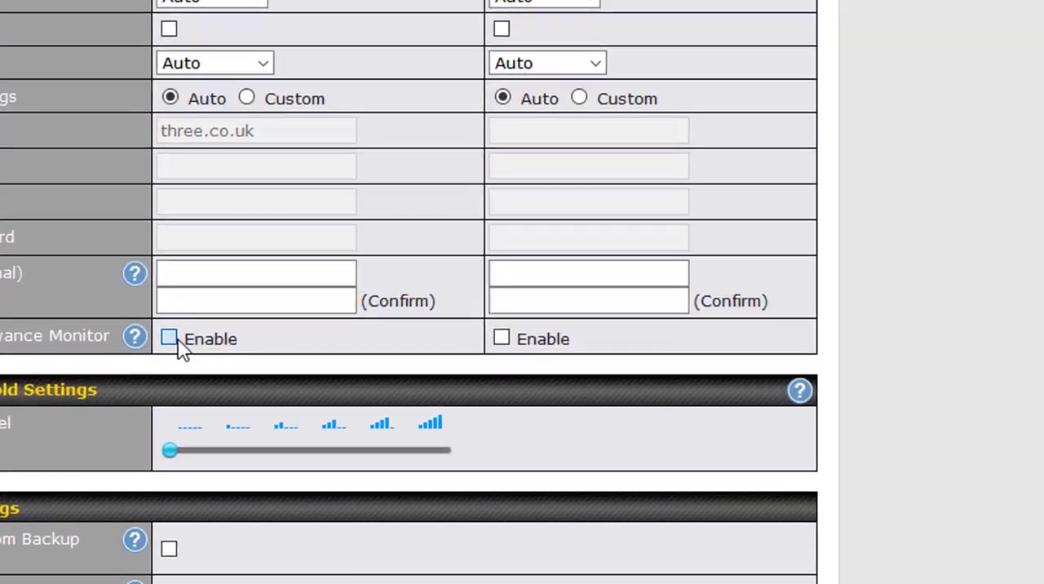
{"action": "left_click", "coordinate": [312, 428]}
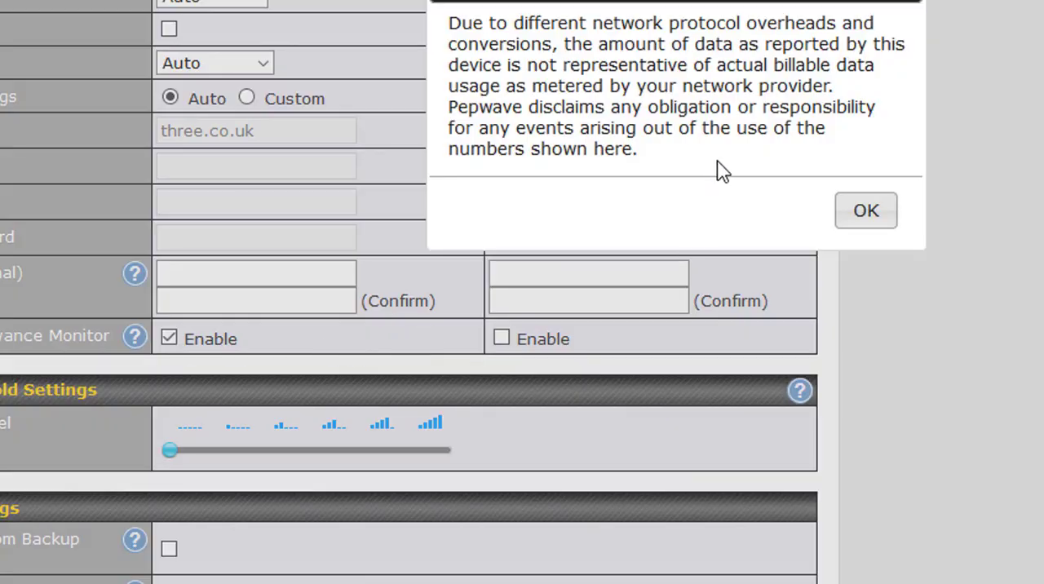
{"action": "left_click", "coordinate": [867, 212]}
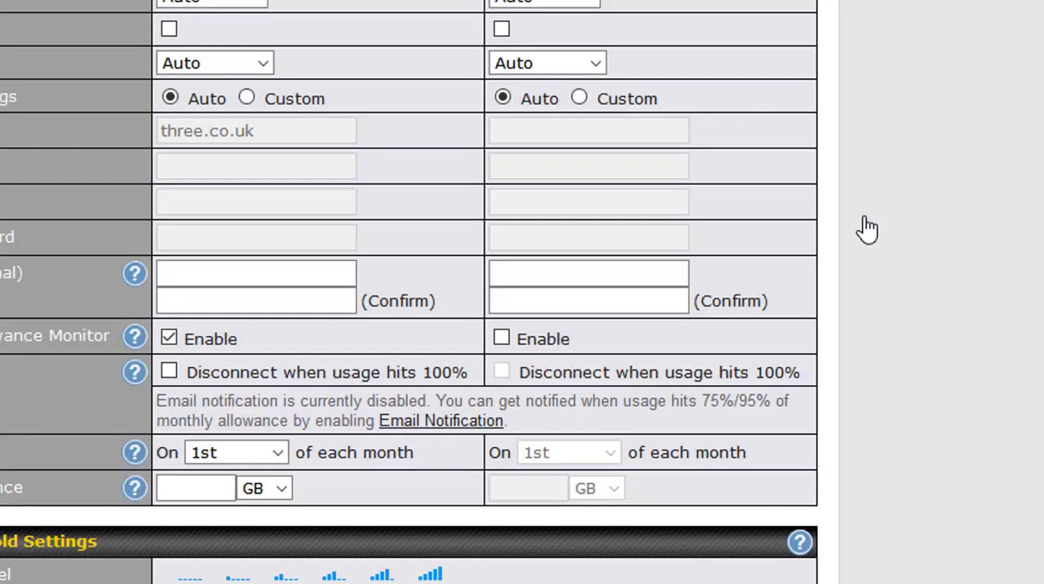
Set the monthly allowance for SIM Card A to 350 MB.
{"action": "left_click", "coordinate": [195, 489]}
{"action": "type", "text": "350"}
{"action": "left_click", "coordinate": [253, 489]}
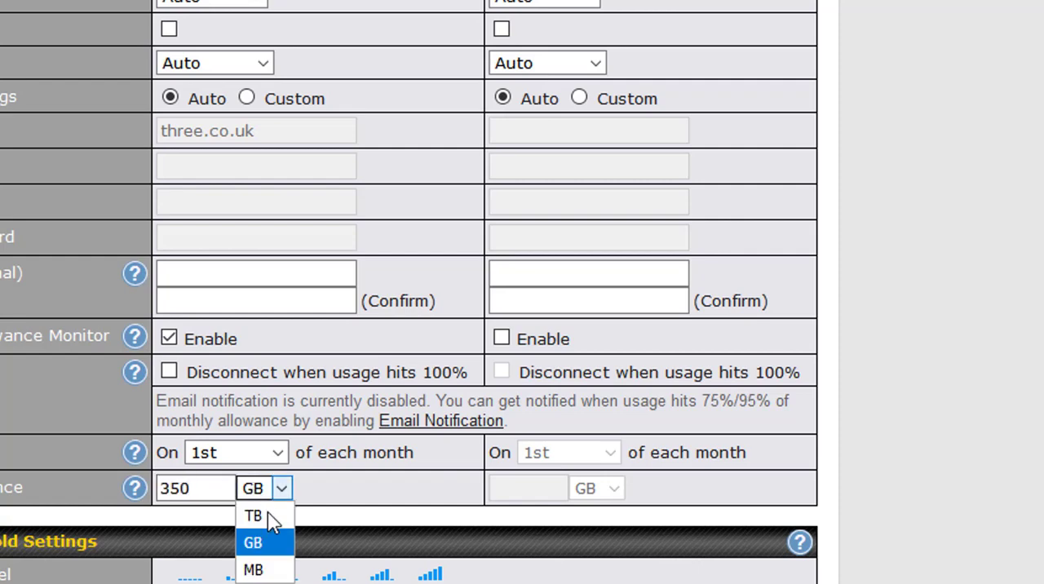
{"action": "left_click", "coordinate": [263, 571]}
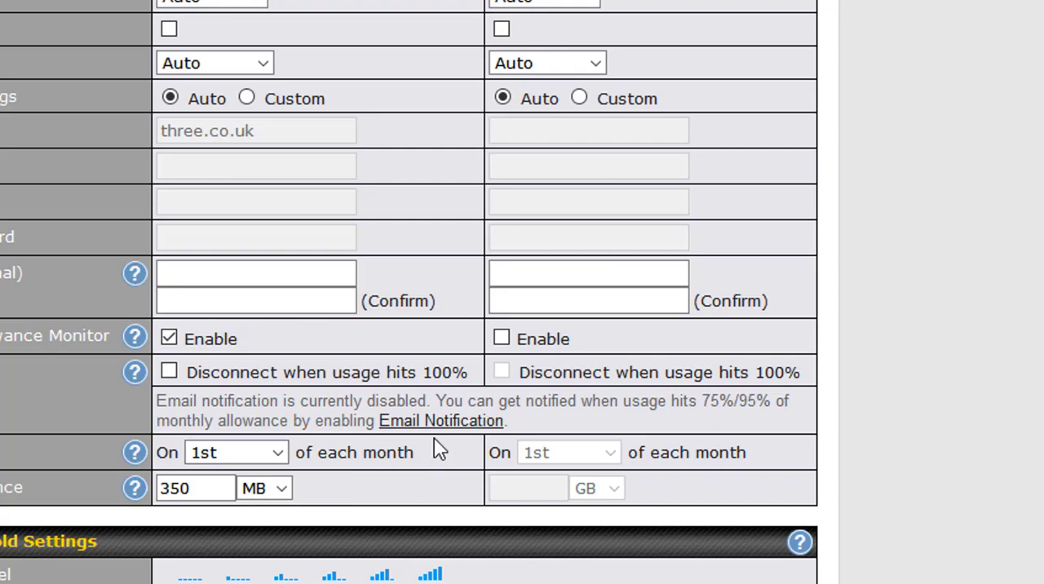
Save and apply the Cellular 1 connection settings with the bandwidth allowance monitor configuration.
{"action": "scroll", "coordinate": [433, 448], "scroll_direction": "down", "scroll_amount": 7}
{"action": "scroll", "coordinate": [439, 449], "scroll_direction": "down", "scroll_amount": 3}
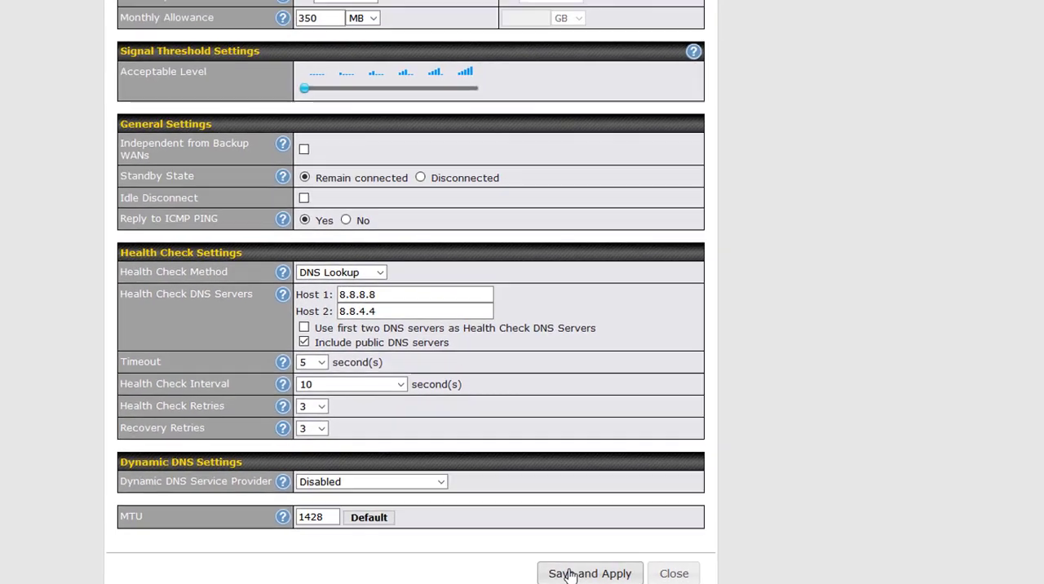
{"action": "left_click", "coordinate": [571, 573]}
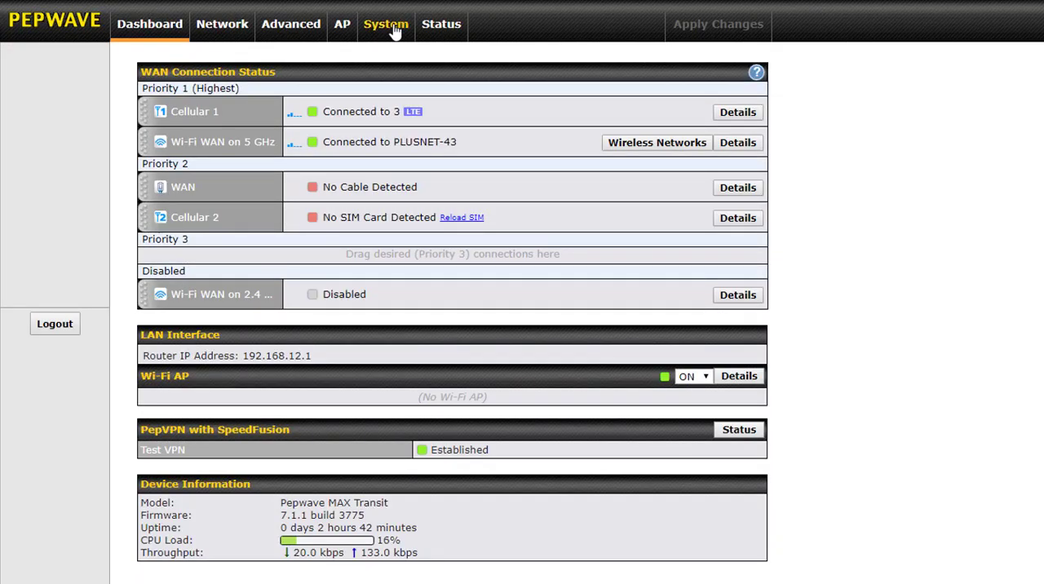
Enable email notification in the system settings and set the SMTP server to smtp.gmail.com with required authentication and SSL encryption.
{"action": "left_click", "coordinate": [395, 31]}
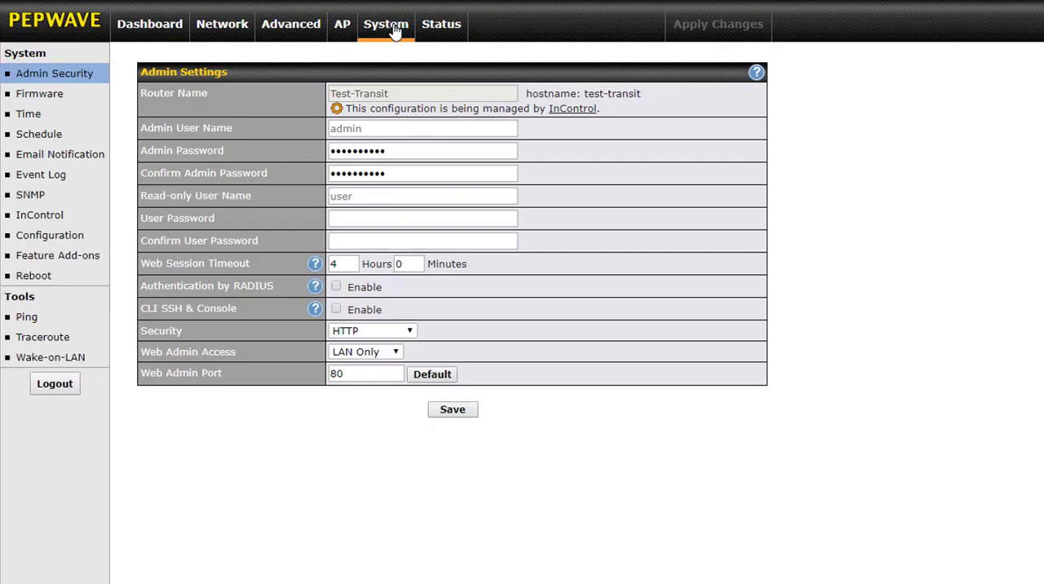
{"action": "left_click", "coordinate": [58, 160]}
{"action": "left_click", "coordinate": [337, 94]}
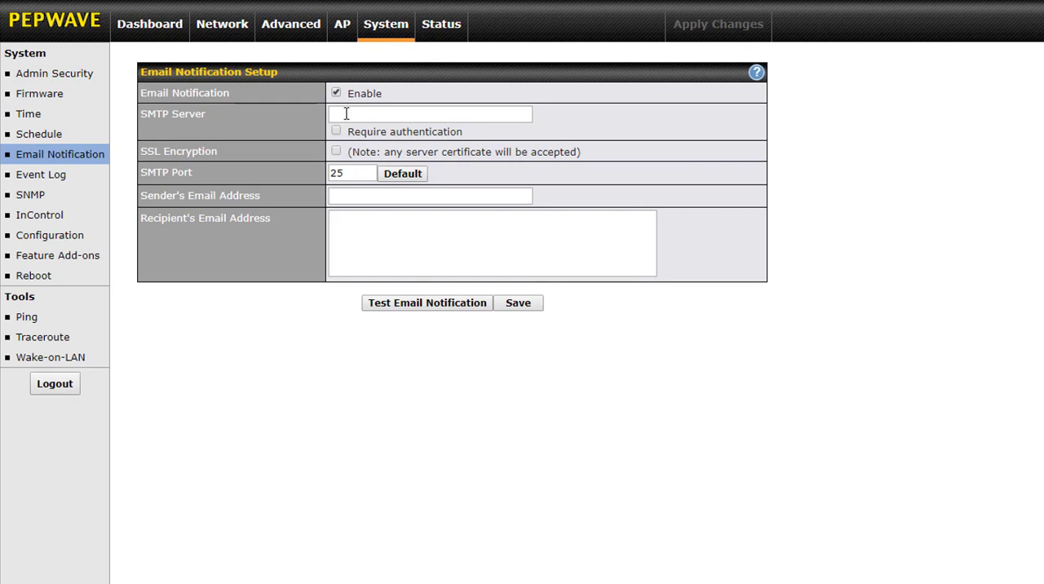
{"action": "left_click", "coordinate": [346, 114]}
{"action": "type", "text": "smtp"}
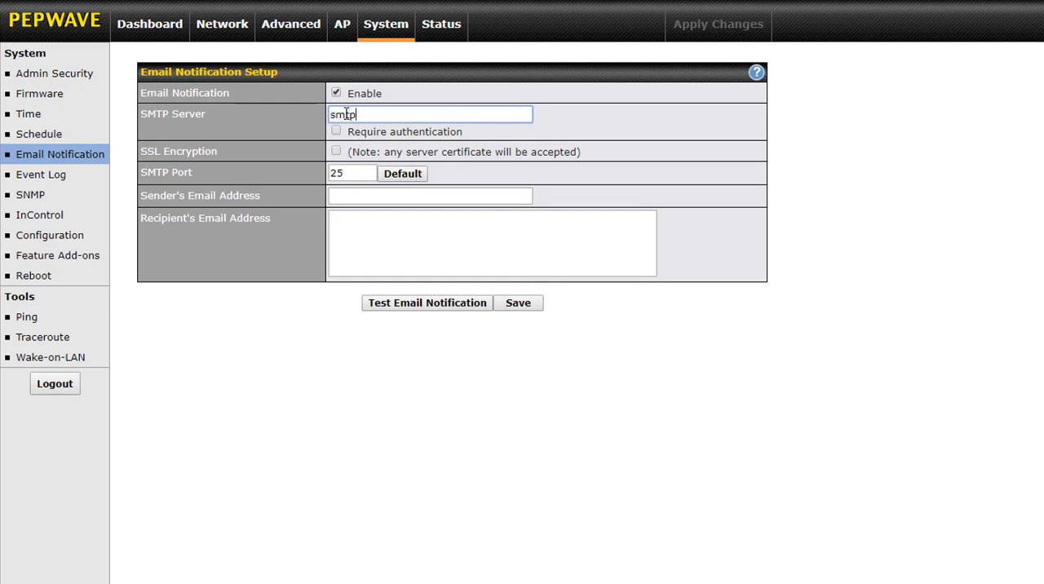
{"action": "type", "text": ".gmail.com"}
{"action": "key", "text": "Tab"}
{"action": "key", "text": "space"}
{"action": "key", "text": "Tab"}
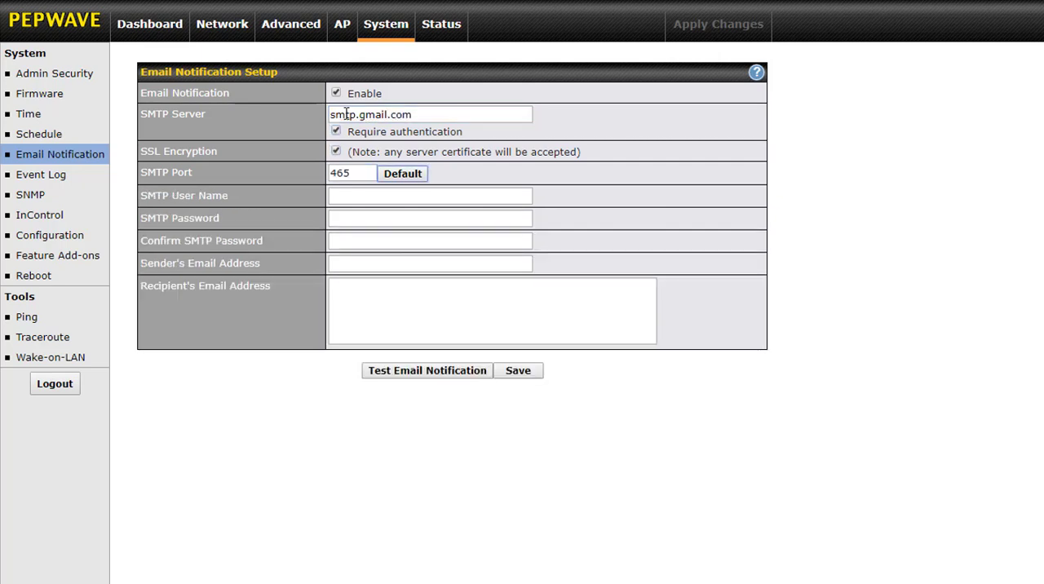
Enter the company's Gmail address as the SMTP user name and fill in the SMTP password and its confirmation.
{"action": "key", "text": "Tab"}
{"action": "key", "text": "ctrl+v"}
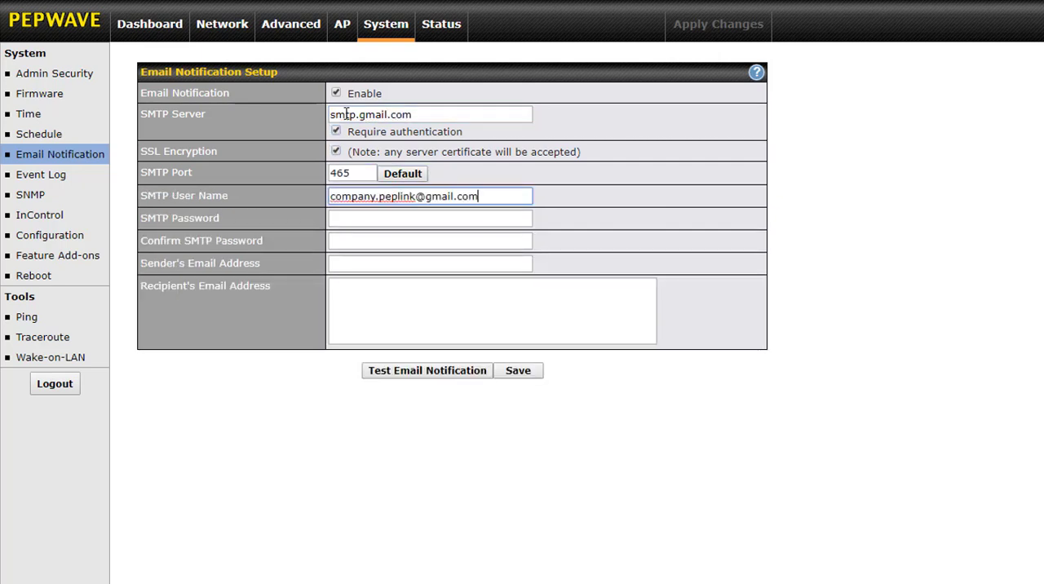
{"action": "key", "text": "Tab"}
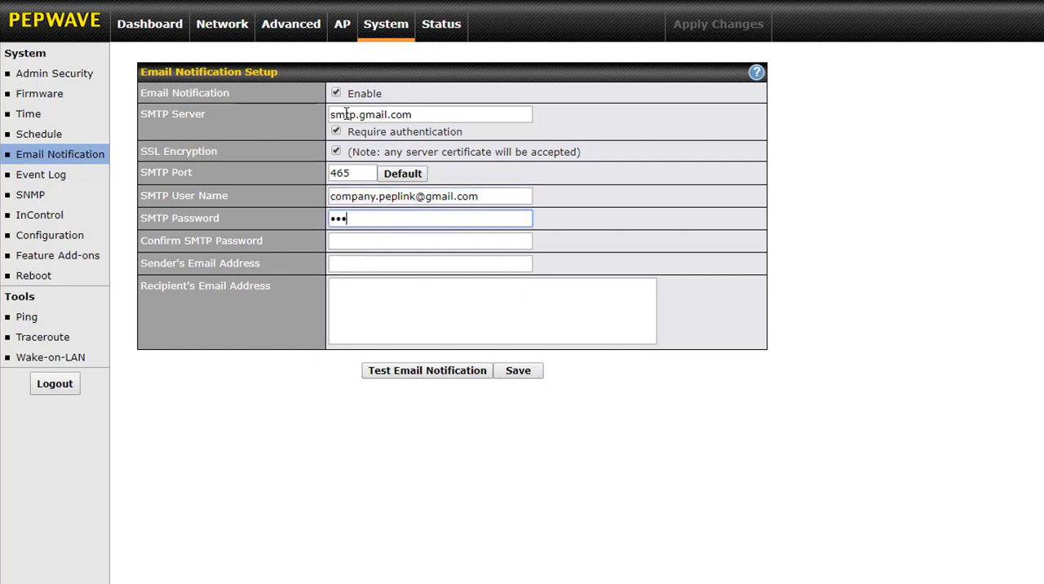
{"action": "key", "text": "Tab"}
{"action": "key", "text": "ctrl+v"}
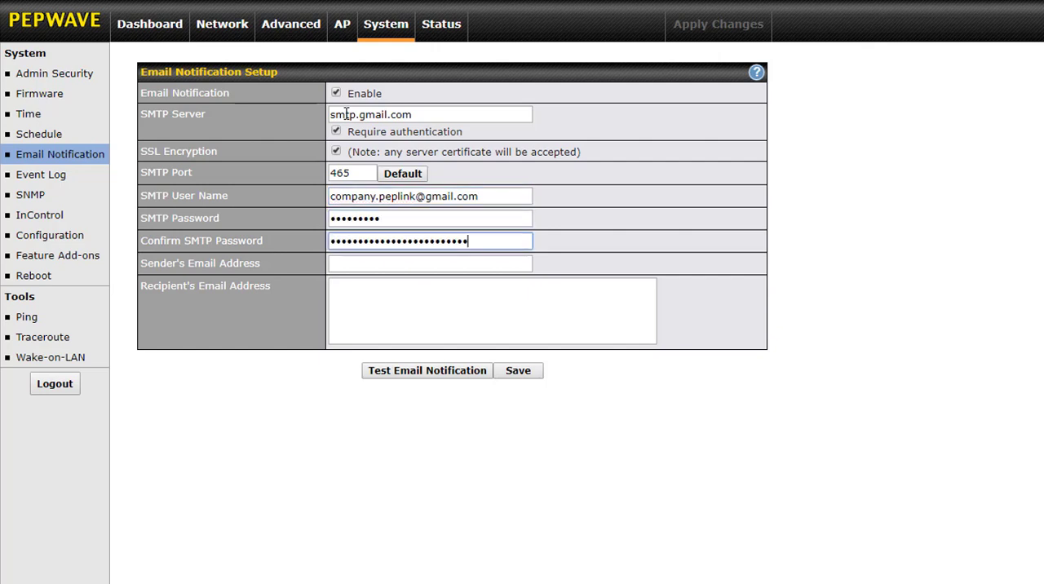
Enter the company's Gmail address as both the sender's and the recipient's email address.
{"action": "key", "text": "Tab"}
{"action": "key", "text": "ctrl+v"}
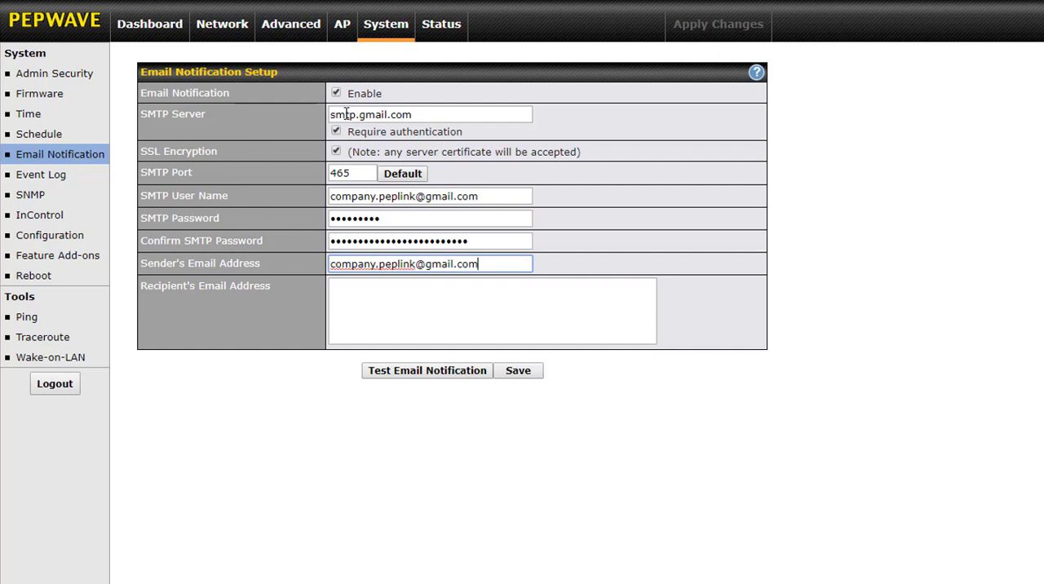
{"action": "key", "text": "Tab"}
{"action": "key", "text": "ctrl+v"}
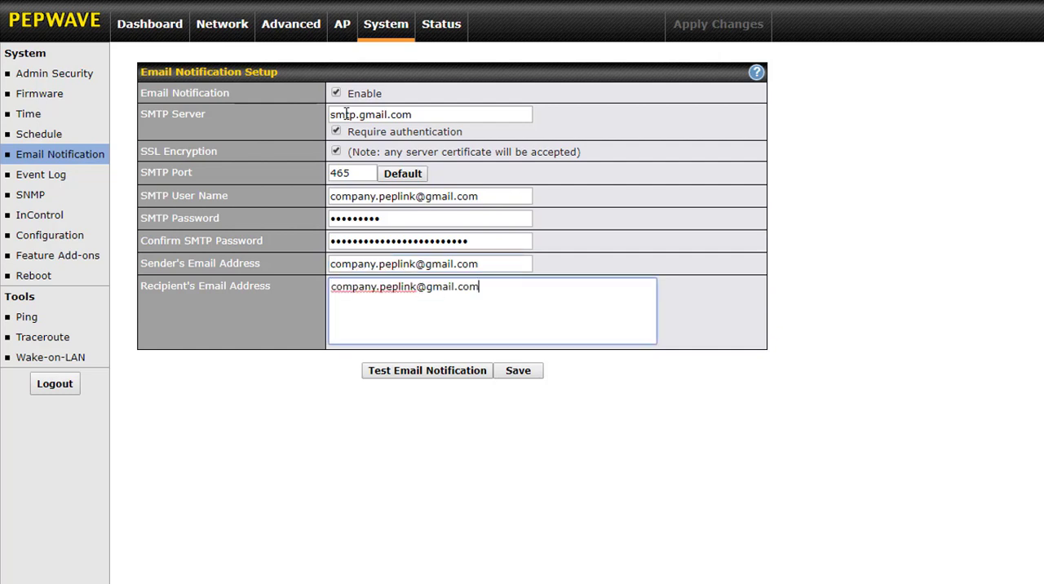
Re-enter the SMTP password in the confirmation field, and save and apply the email notification settings.
{"action": "key", "text": "shift+Tab"}
{"action": "key", "text": "shift+Tab"}
{"action": "type", "text": "•••••••••"}
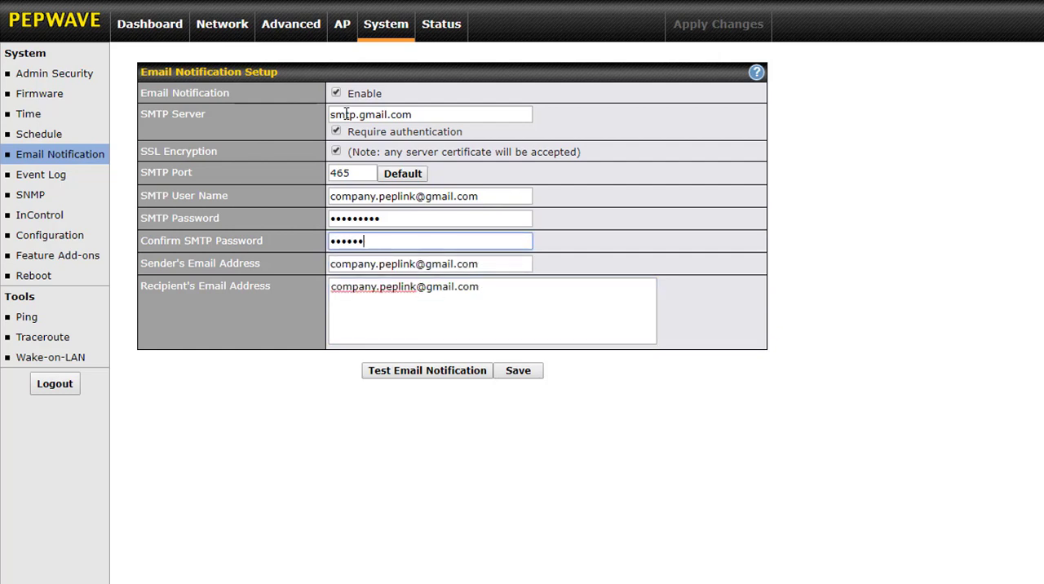
{"action": "left_click", "coordinate": [514, 371]}
{"action": "left_click", "coordinate": [737, 30]}
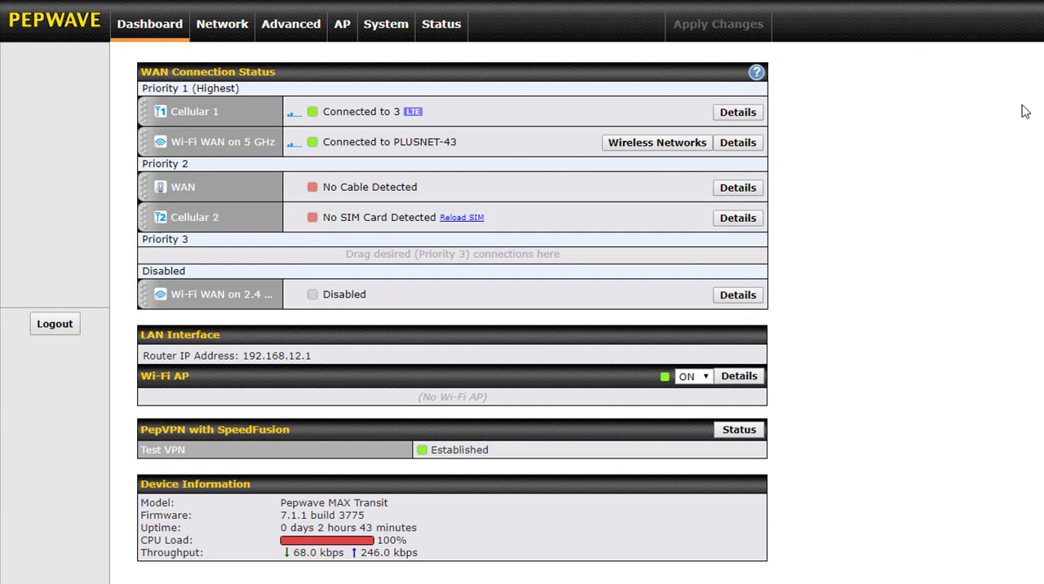
Send a test email notification using the saved Gmail SMTP configuration.
{"action": "left_click", "coordinate": [385, 30]}
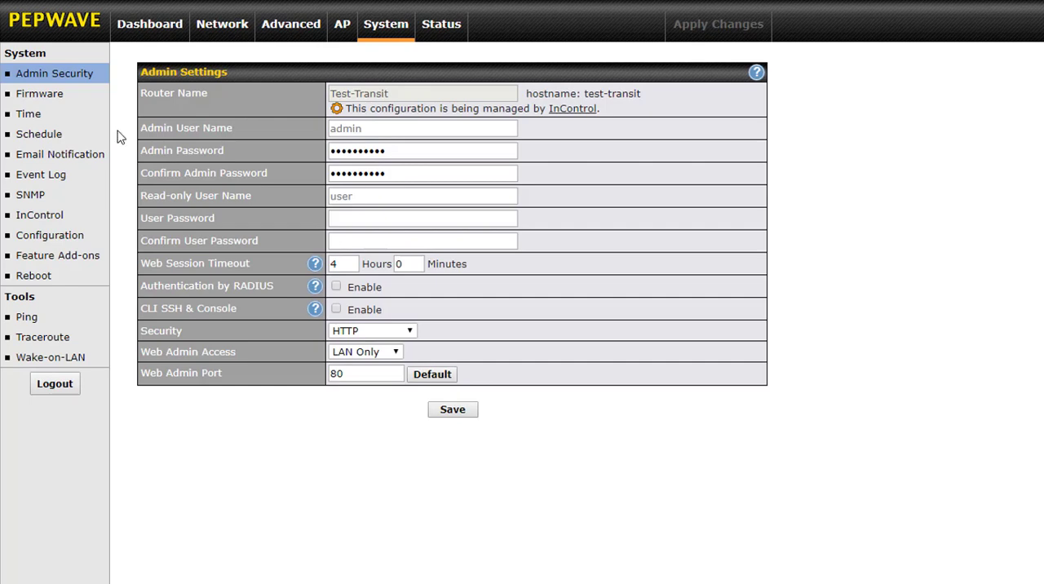
{"action": "left_click", "coordinate": [45, 155]}
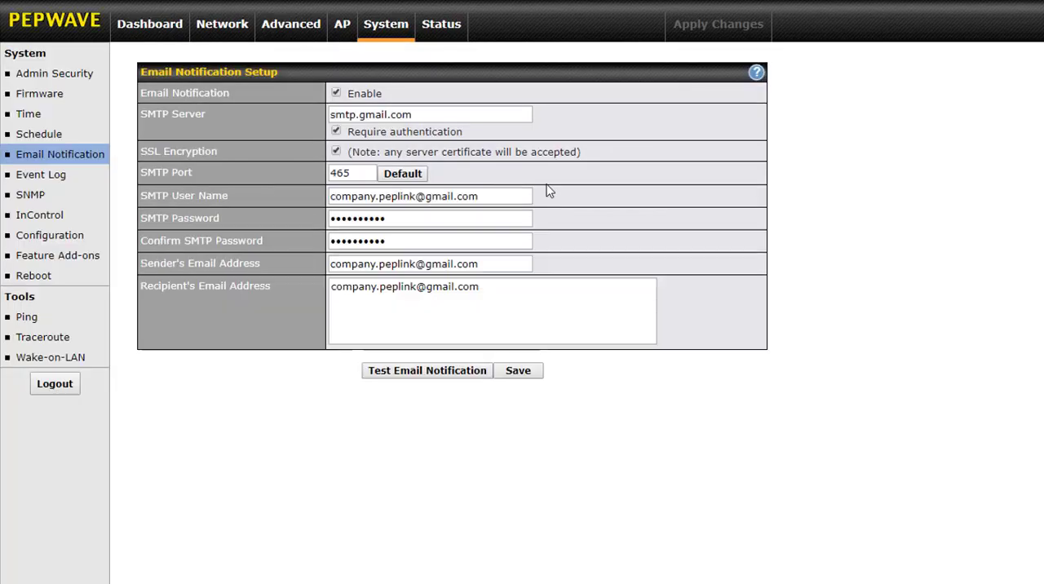
{"action": "left_click", "coordinate": [435, 372]}
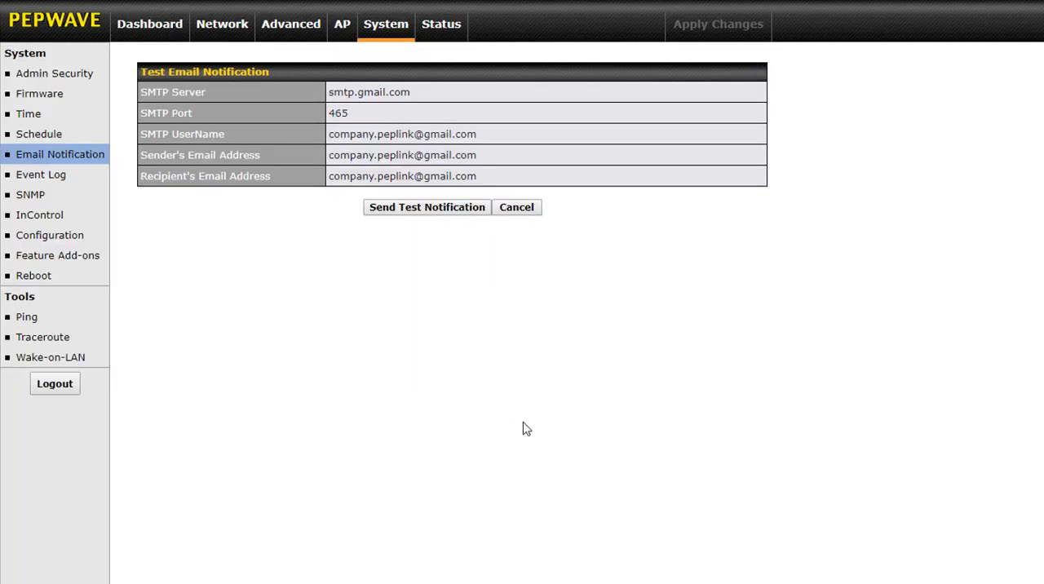
{"action": "left_click", "coordinate": [414, 209]}
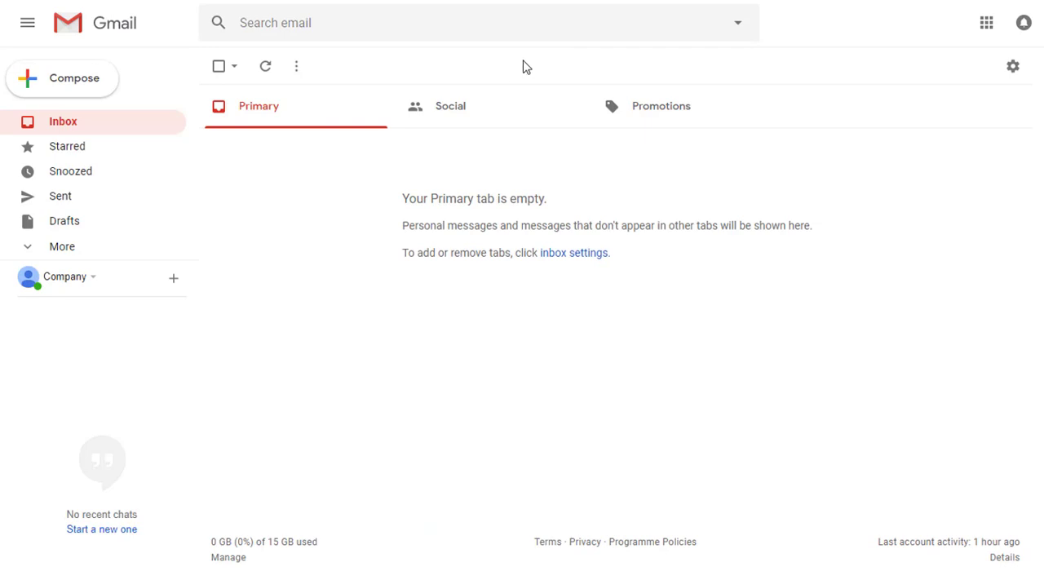
Switch to Gmail, open the Google Account's apps with account access in a new tab, and allow less secure apps.
{"action": "left_click", "coordinate": [1011, 73]}
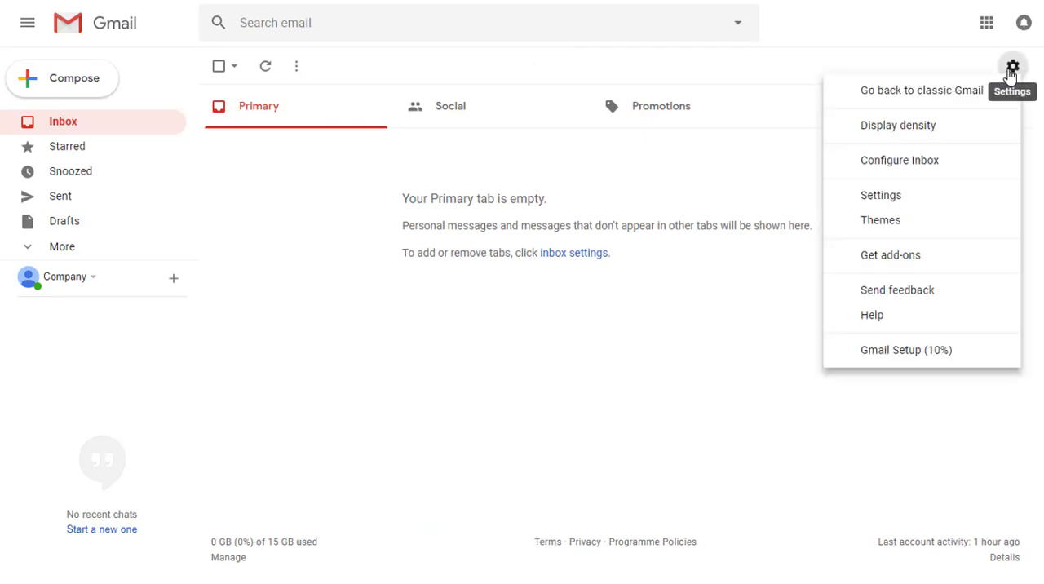
{"action": "left_click", "coordinate": [939, 197]}
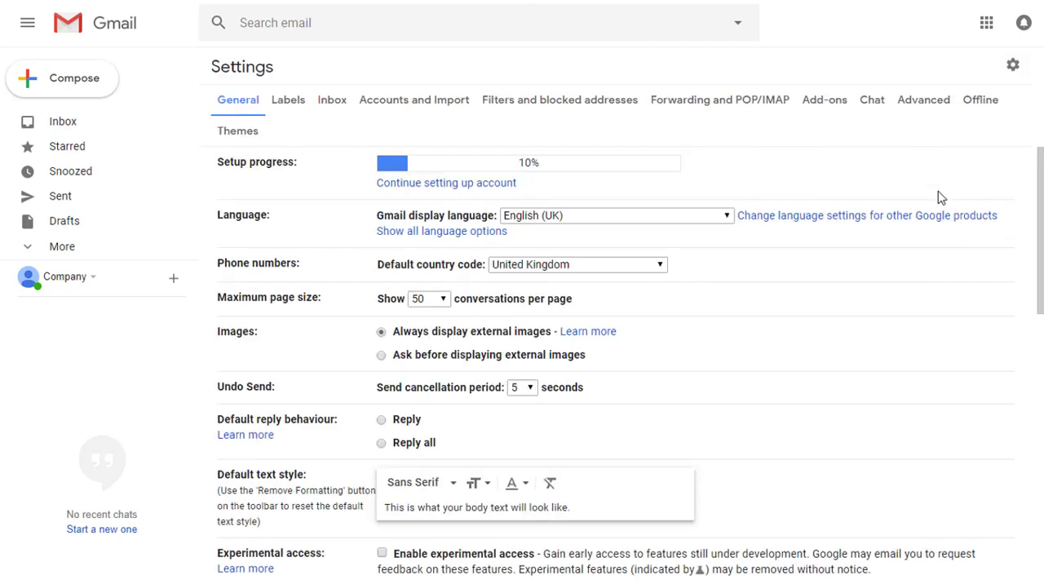
{"action": "left_click", "coordinate": [442, 106]}
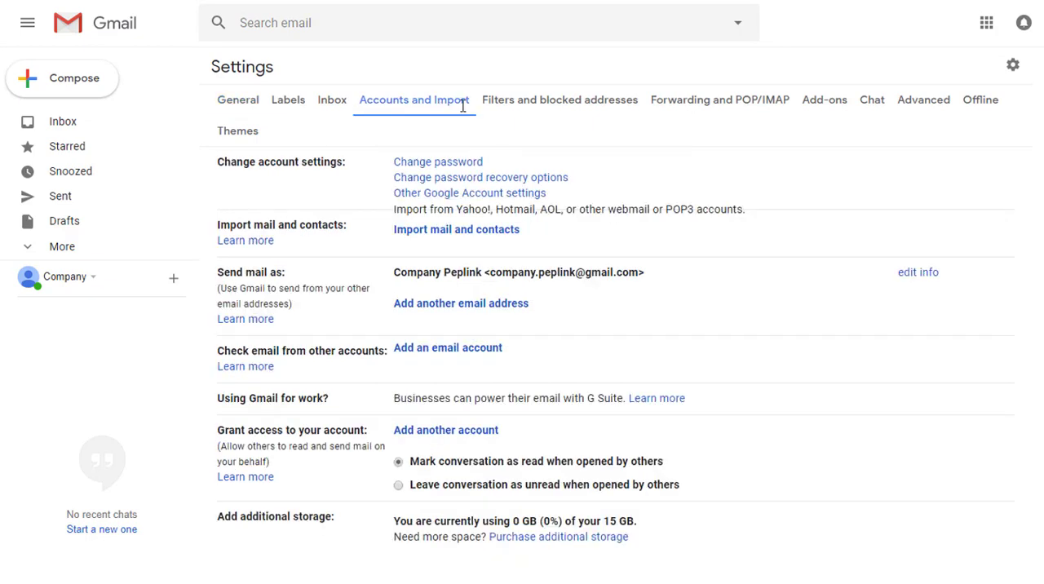
{"action": "right_click", "coordinate": [472, 199]}
{"action": "left_click", "coordinate": [514, 211]}
{"action": "key", "text": "ctrl+Tab"}
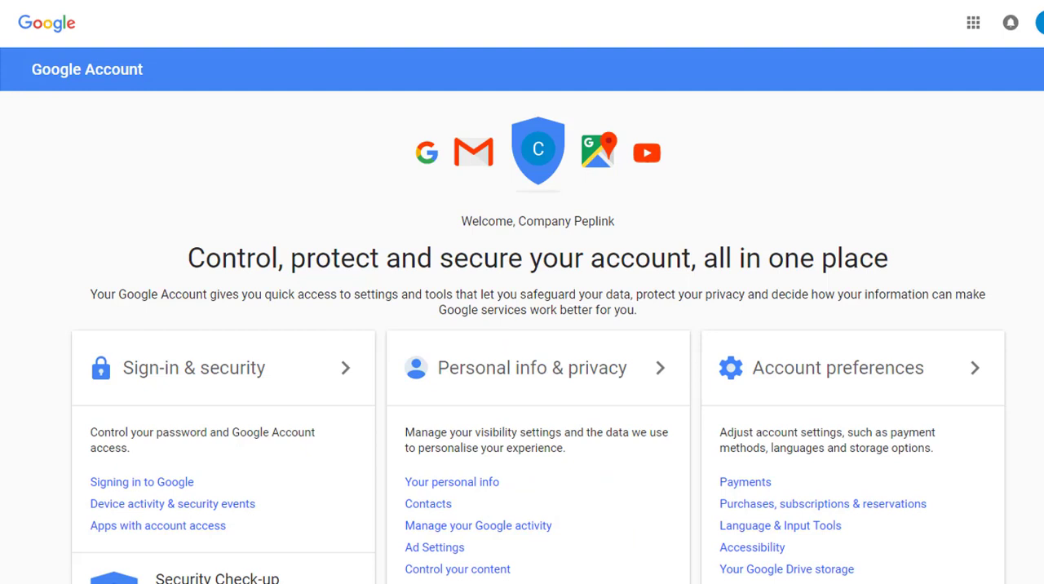
{"action": "left_click", "coordinate": [163, 527]}
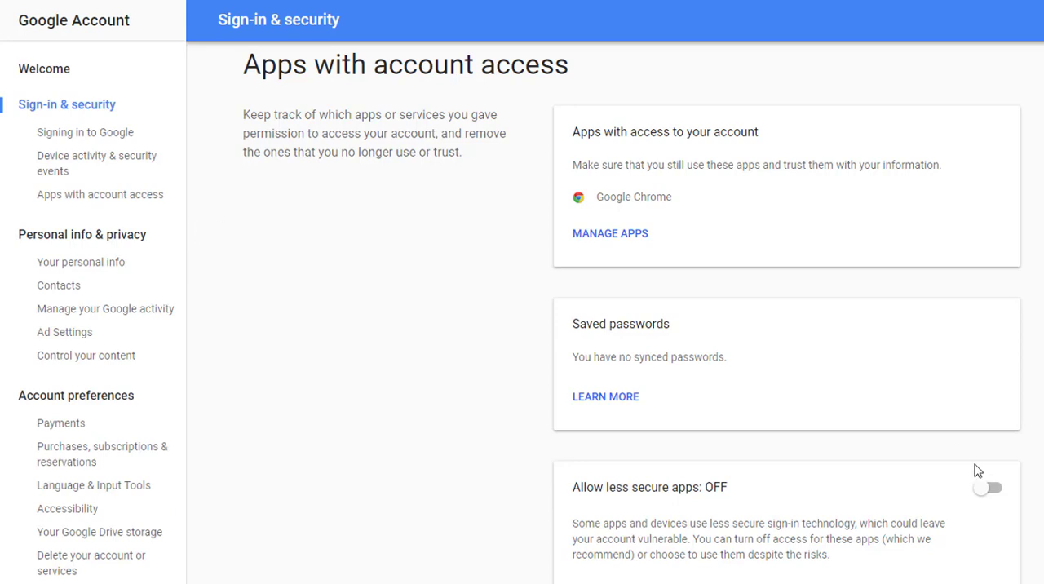
{"action": "left_click", "coordinate": [992, 489]}
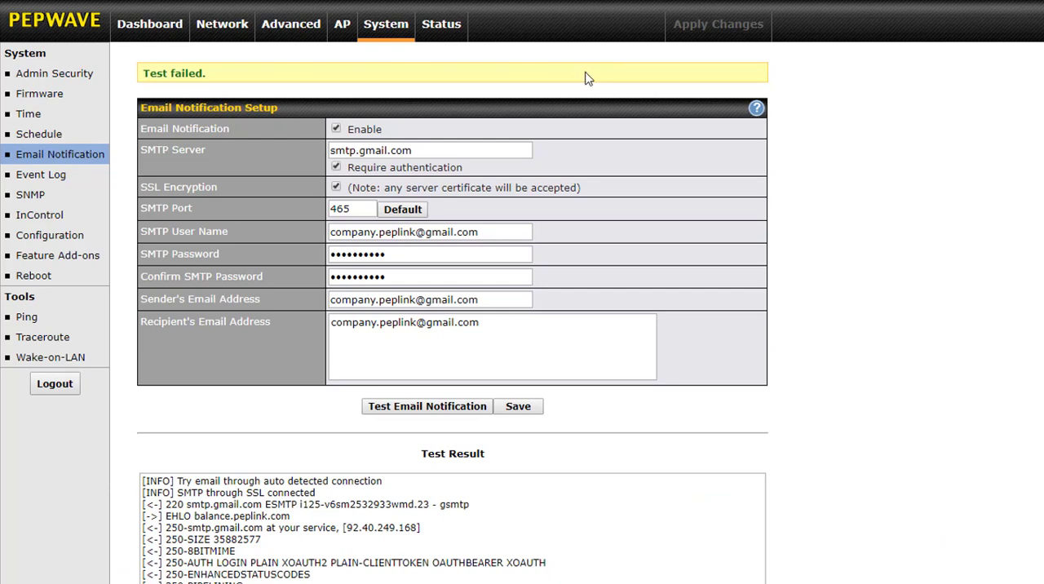
Switch back to the Pepwave web admin, save and apply the email notification settings again, and send another test notification.
{"action": "left_click", "coordinate": [524, 408]}
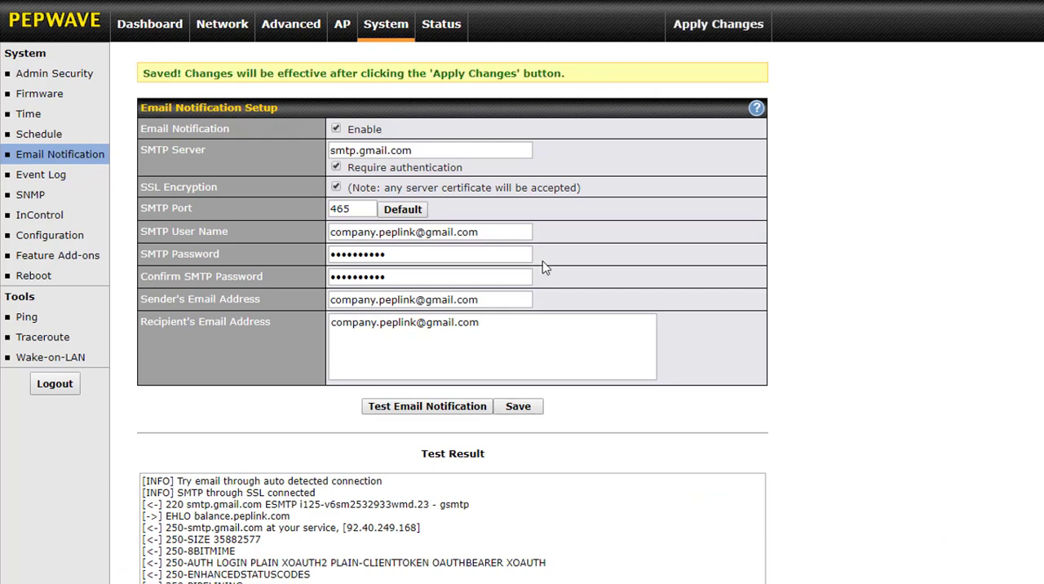
{"action": "left_click", "coordinate": [718, 24]}
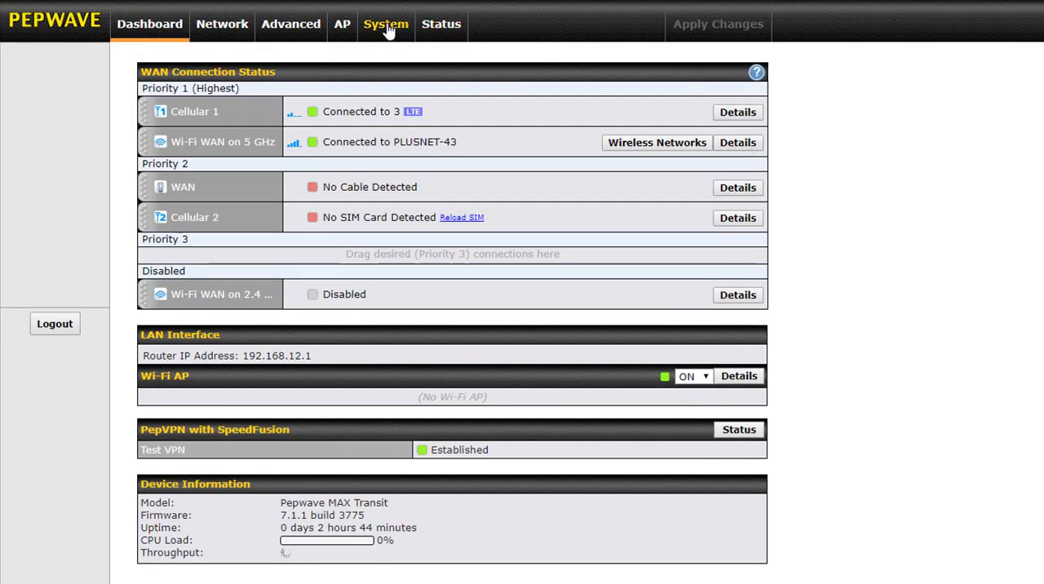
{"action": "left_click", "coordinate": [389, 30]}
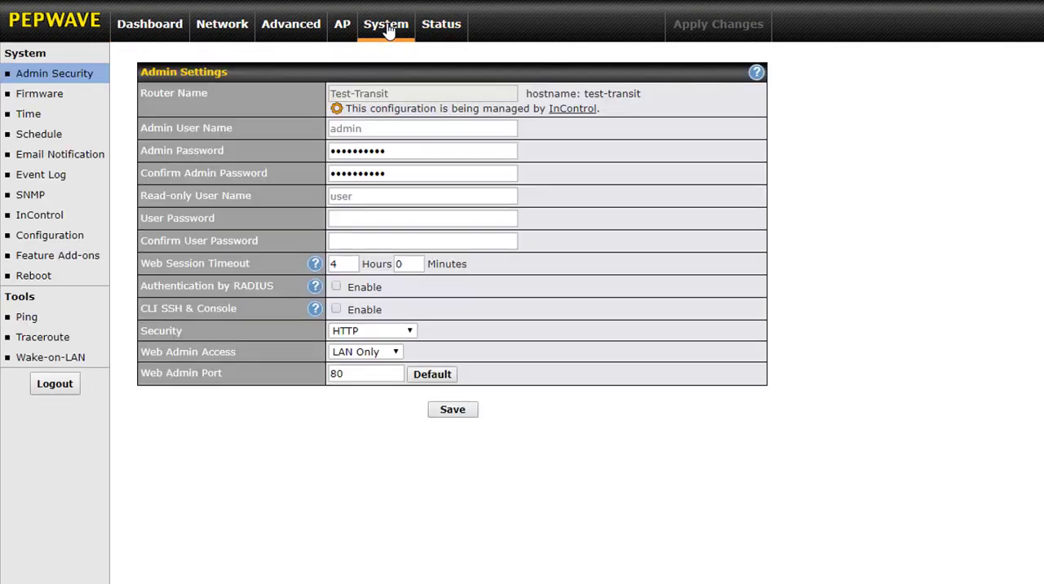
{"action": "left_click", "coordinate": [92, 162]}
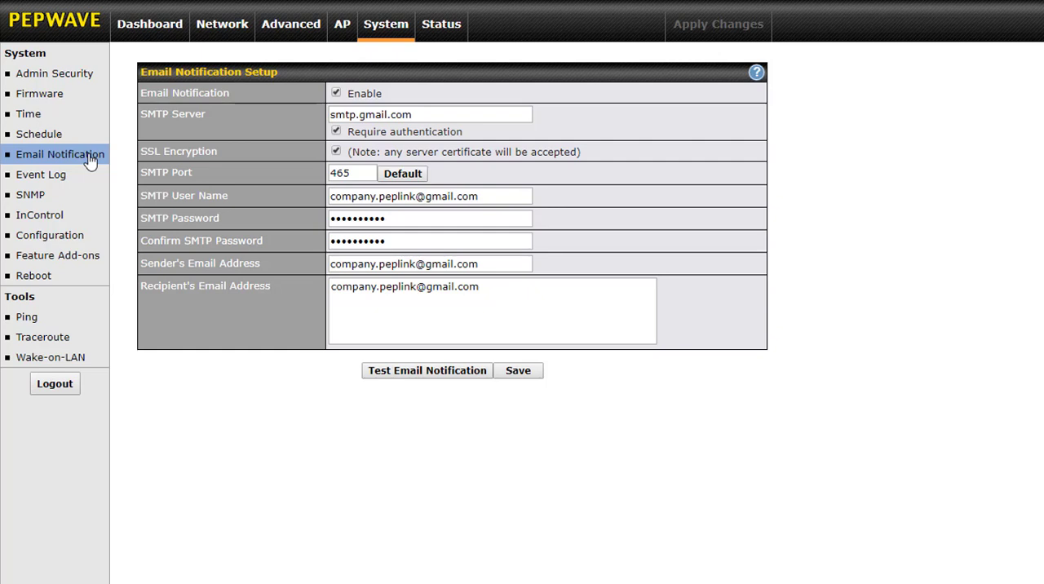
{"action": "left_click", "coordinate": [462, 377]}
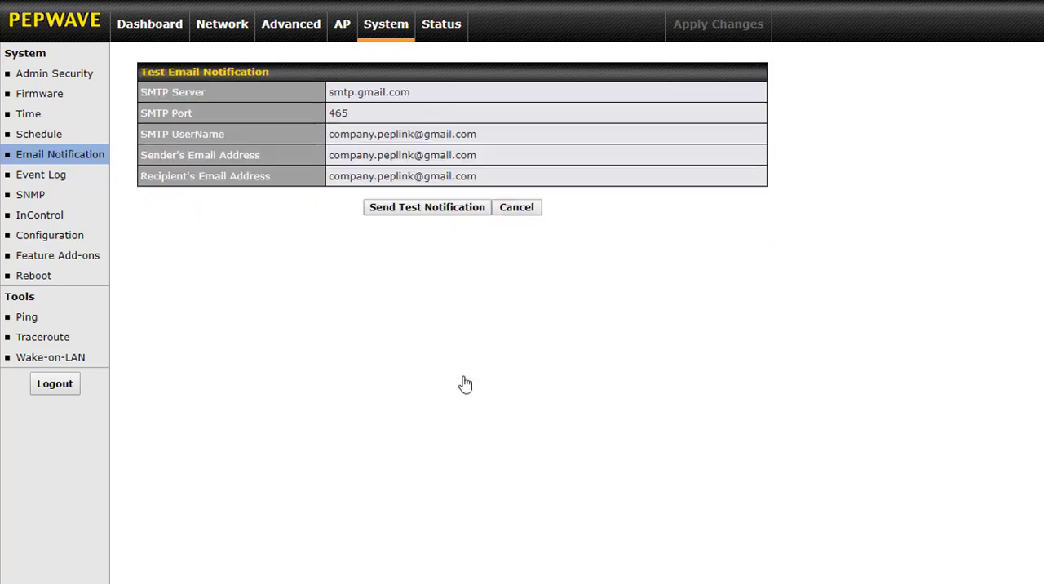
{"action": "left_click", "coordinate": [447, 210]}
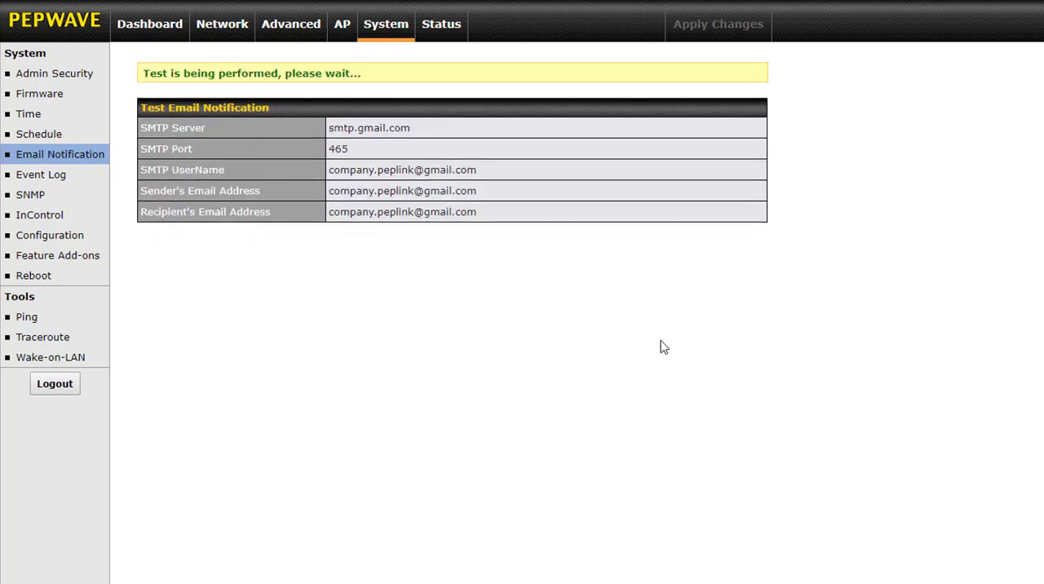